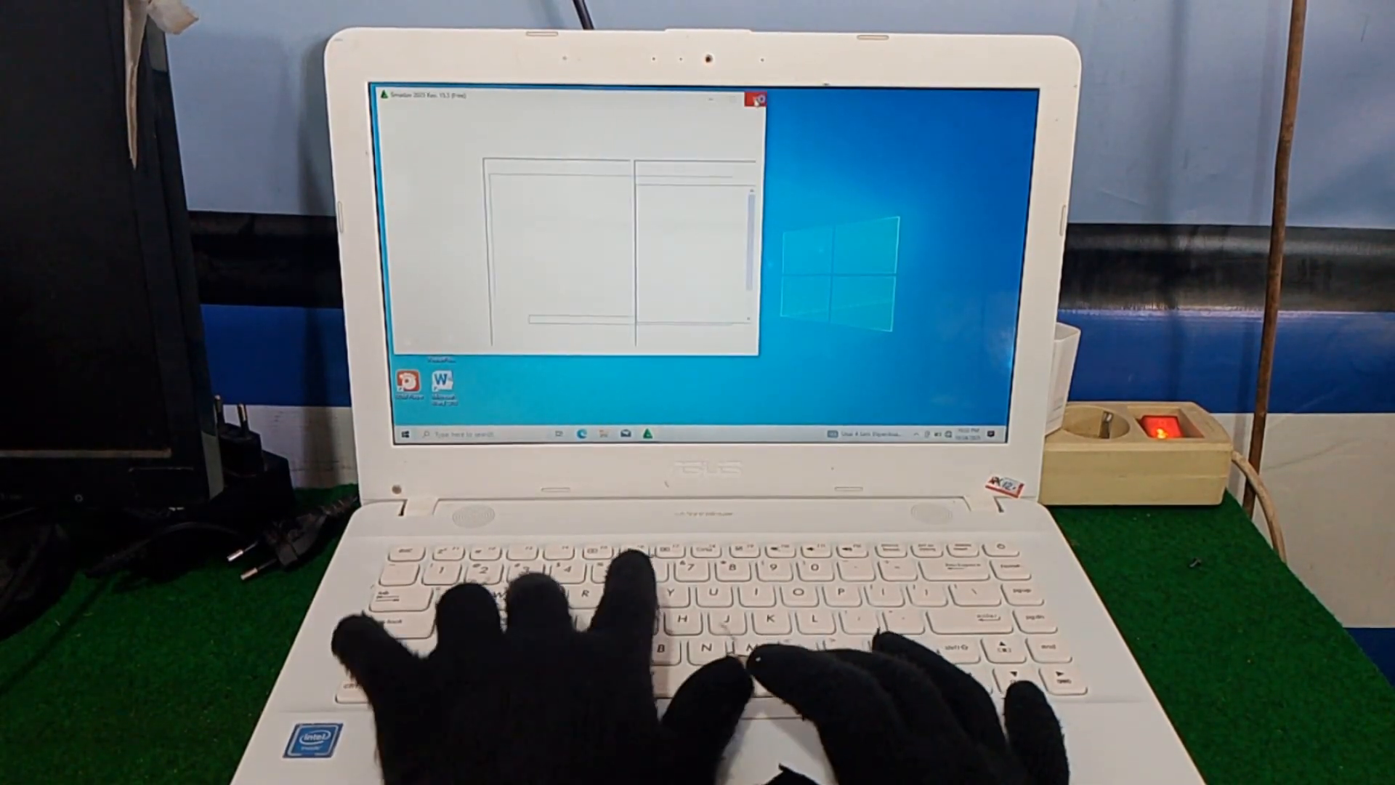
{"action": "left_click", "coordinate": [755, 100]}
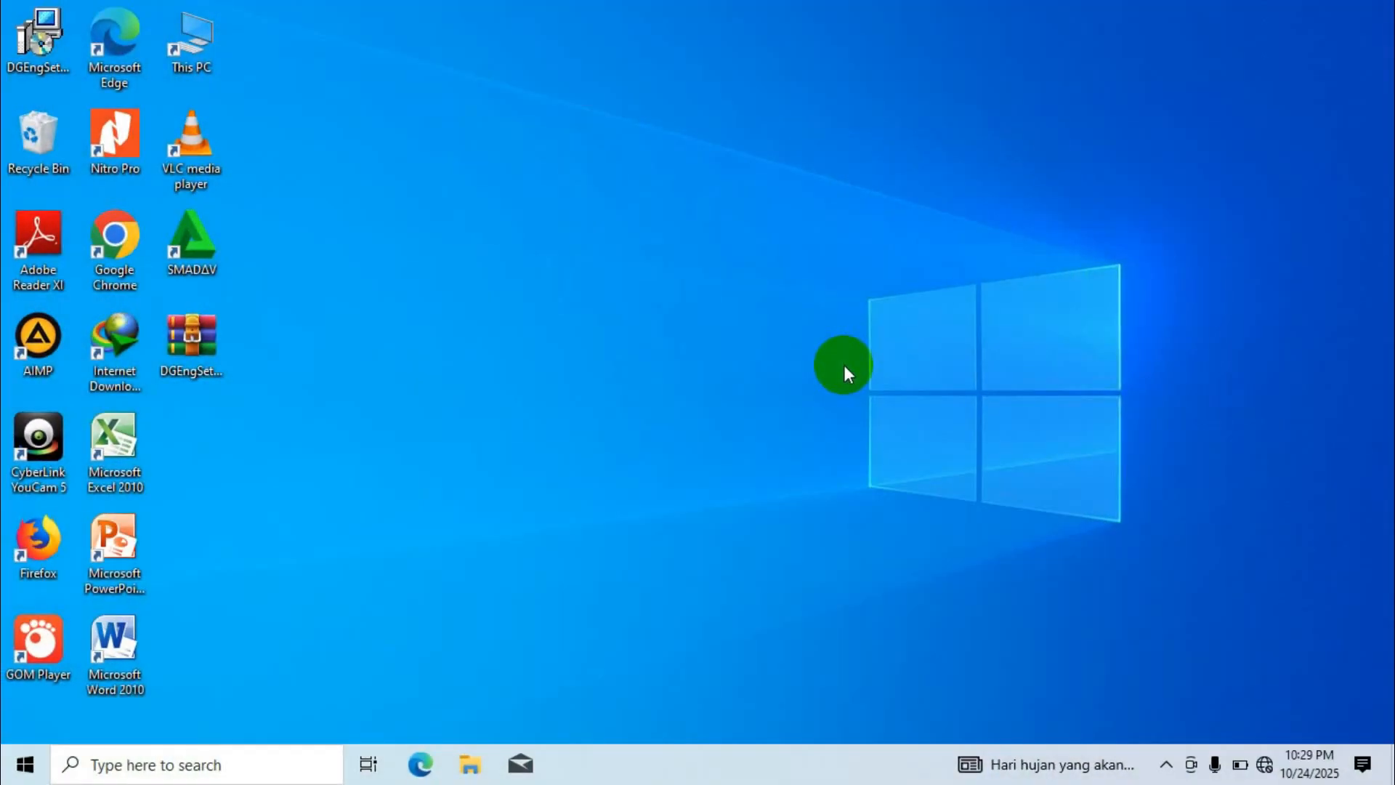
{"action": "left_click", "coordinate": [490, 106]}
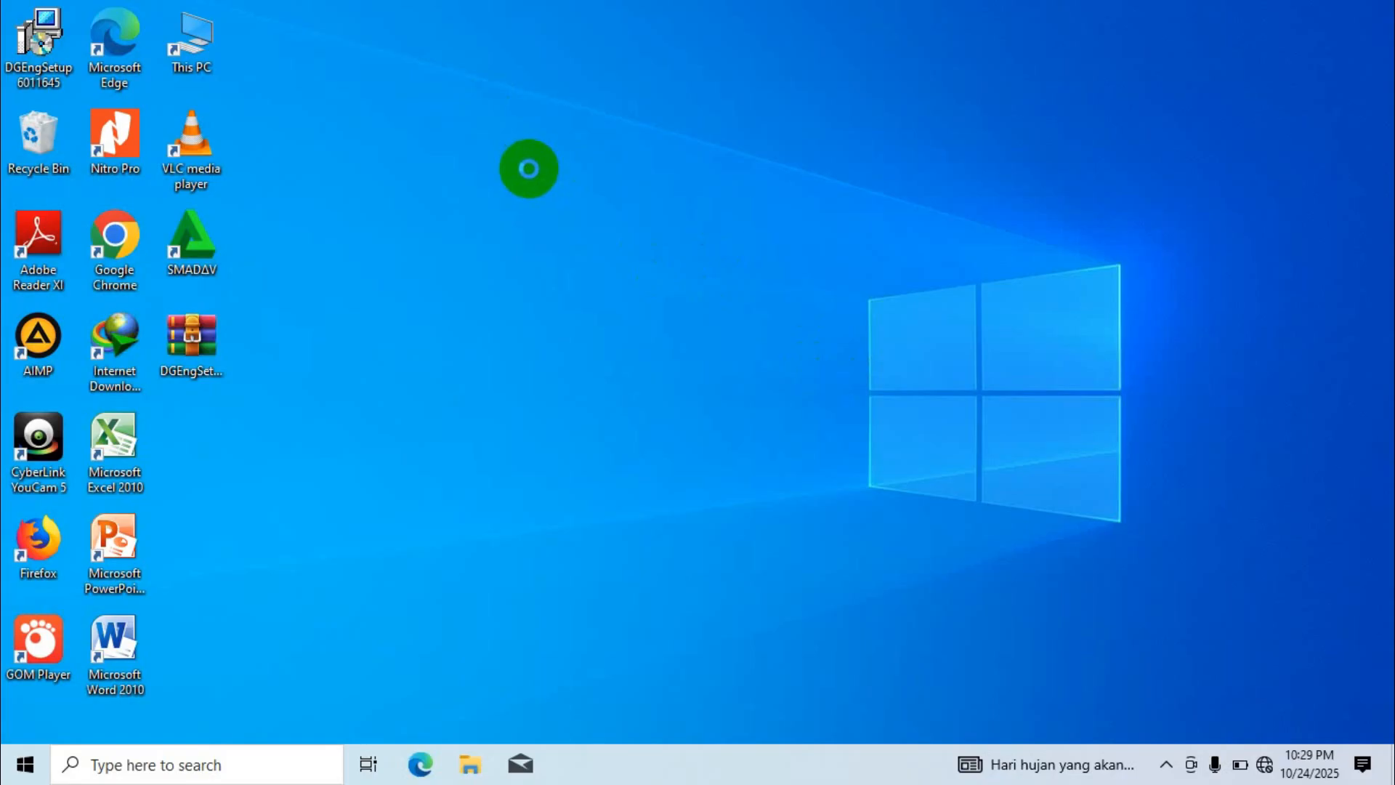
{"action": "left_click", "coordinate": [530, 163]}
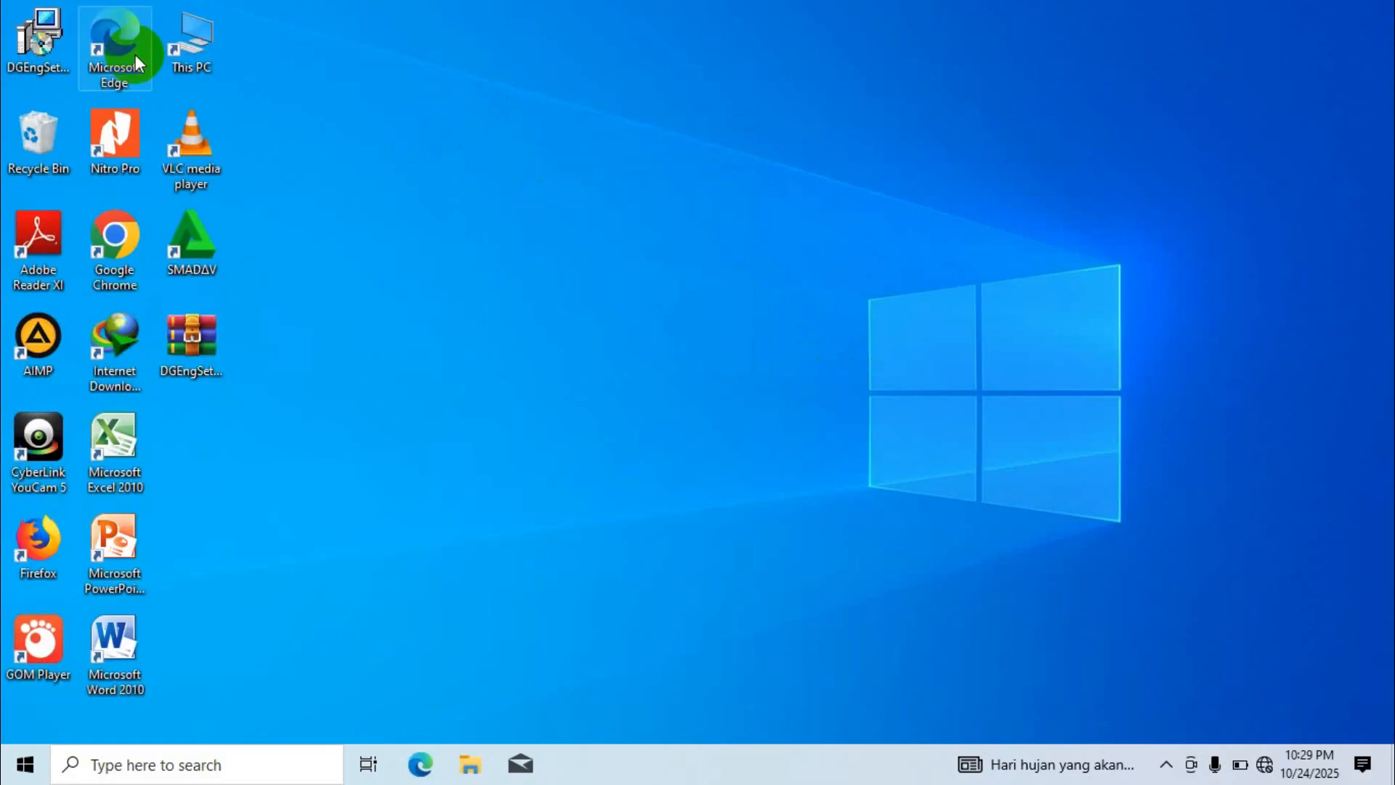
Step: Run the DGEngSetup6011645 installer from the desktop with administrator rights and allow it to make changes
{"action": "left_click", "coordinate": [41, 38]}
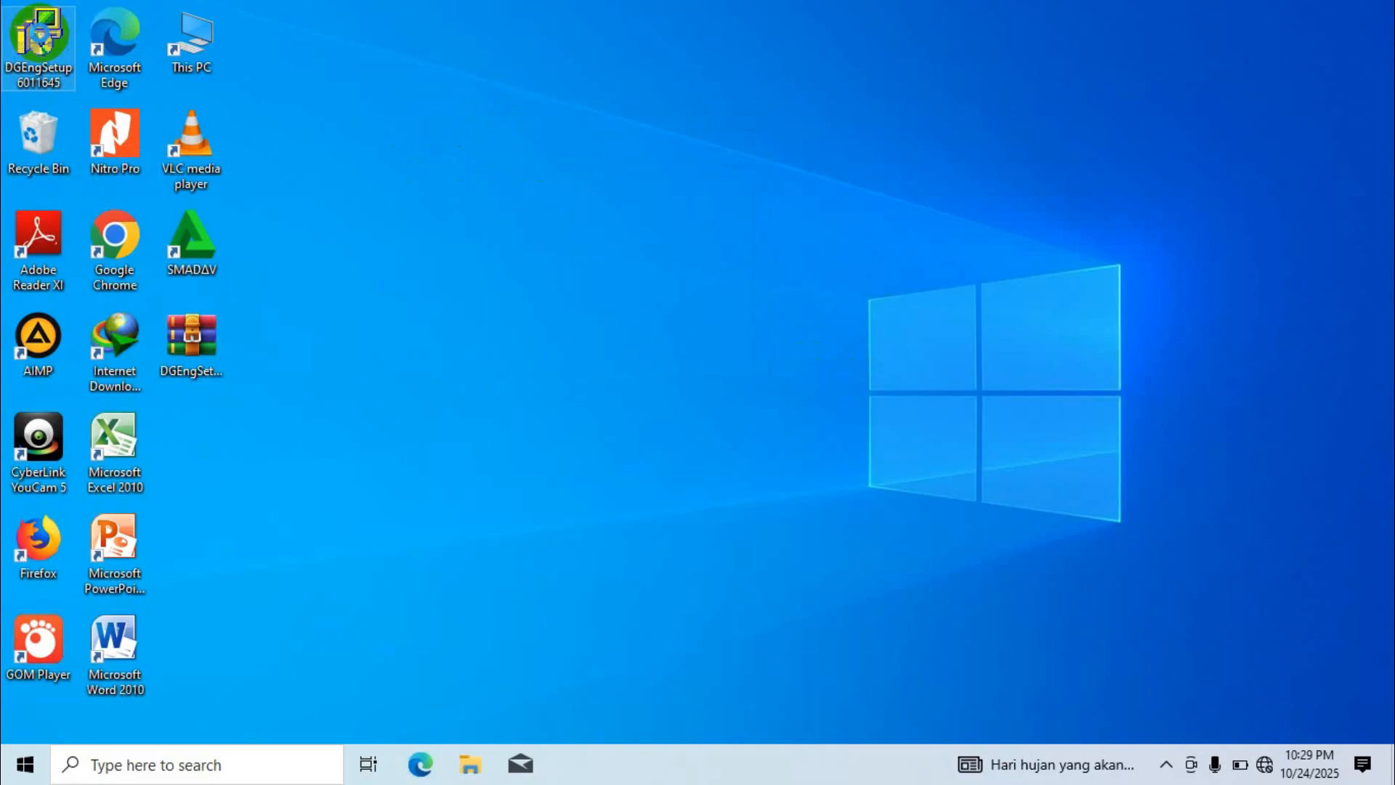
{"action": "right_click", "coordinate": [41, 33]}
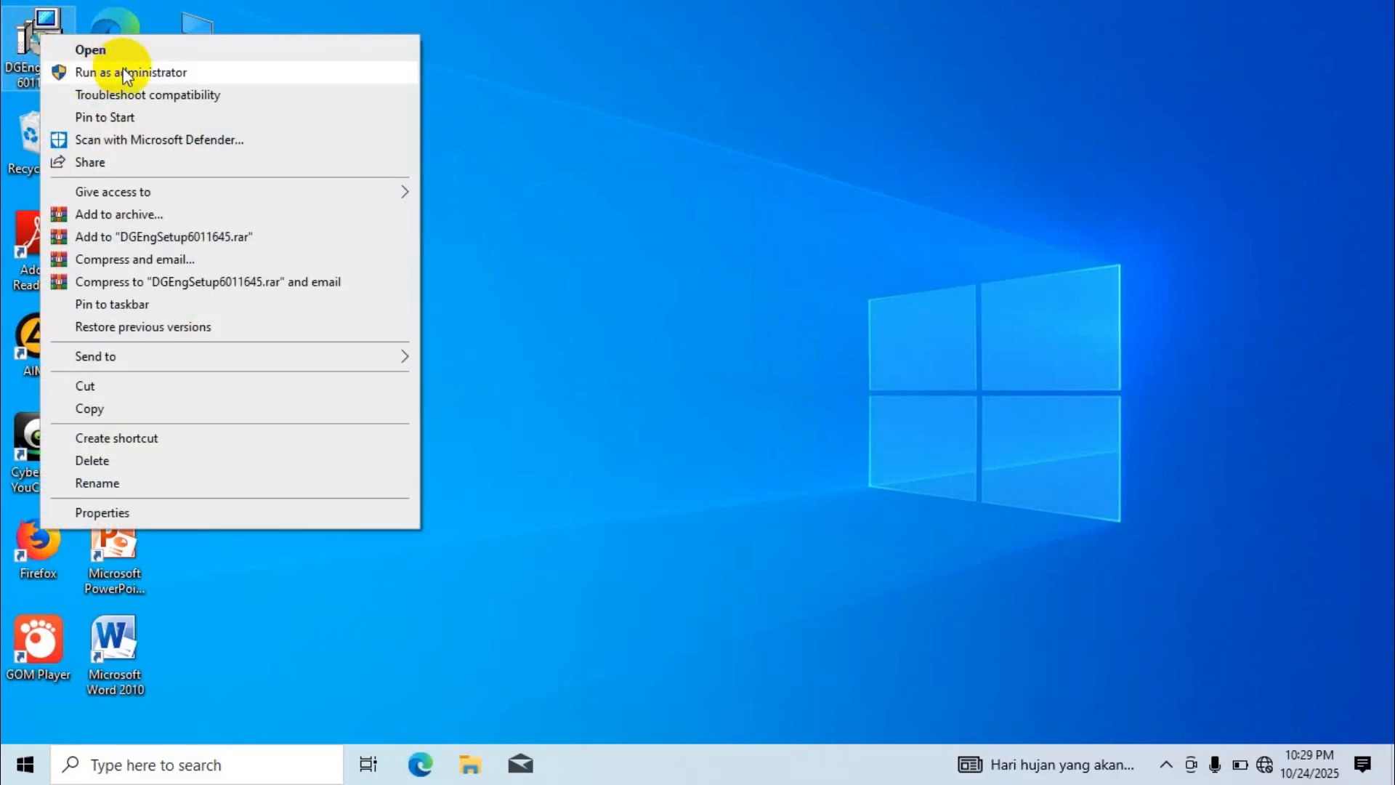
{"action": "left_click", "coordinate": [145, 73]}
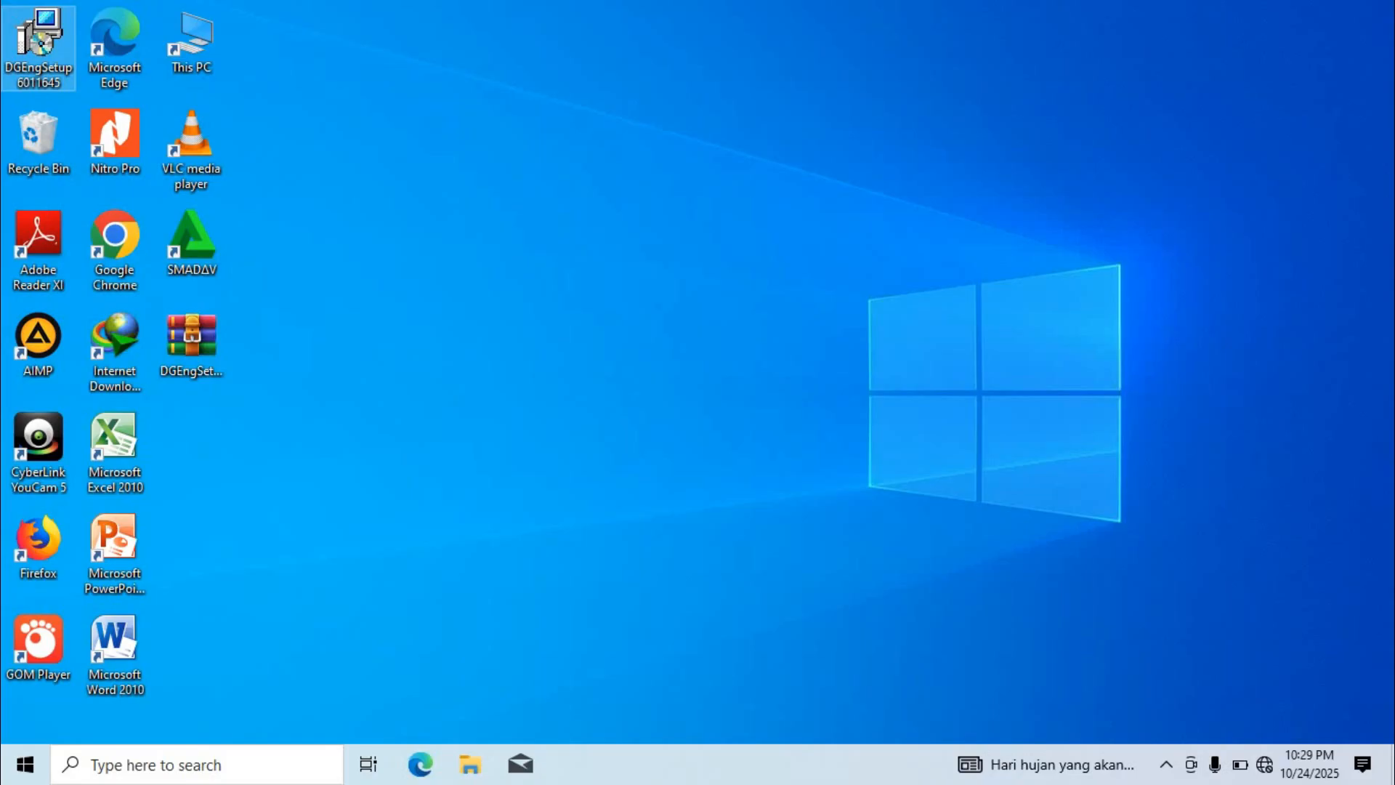
{"action": "left_click", "coordinate": [592, 529]}
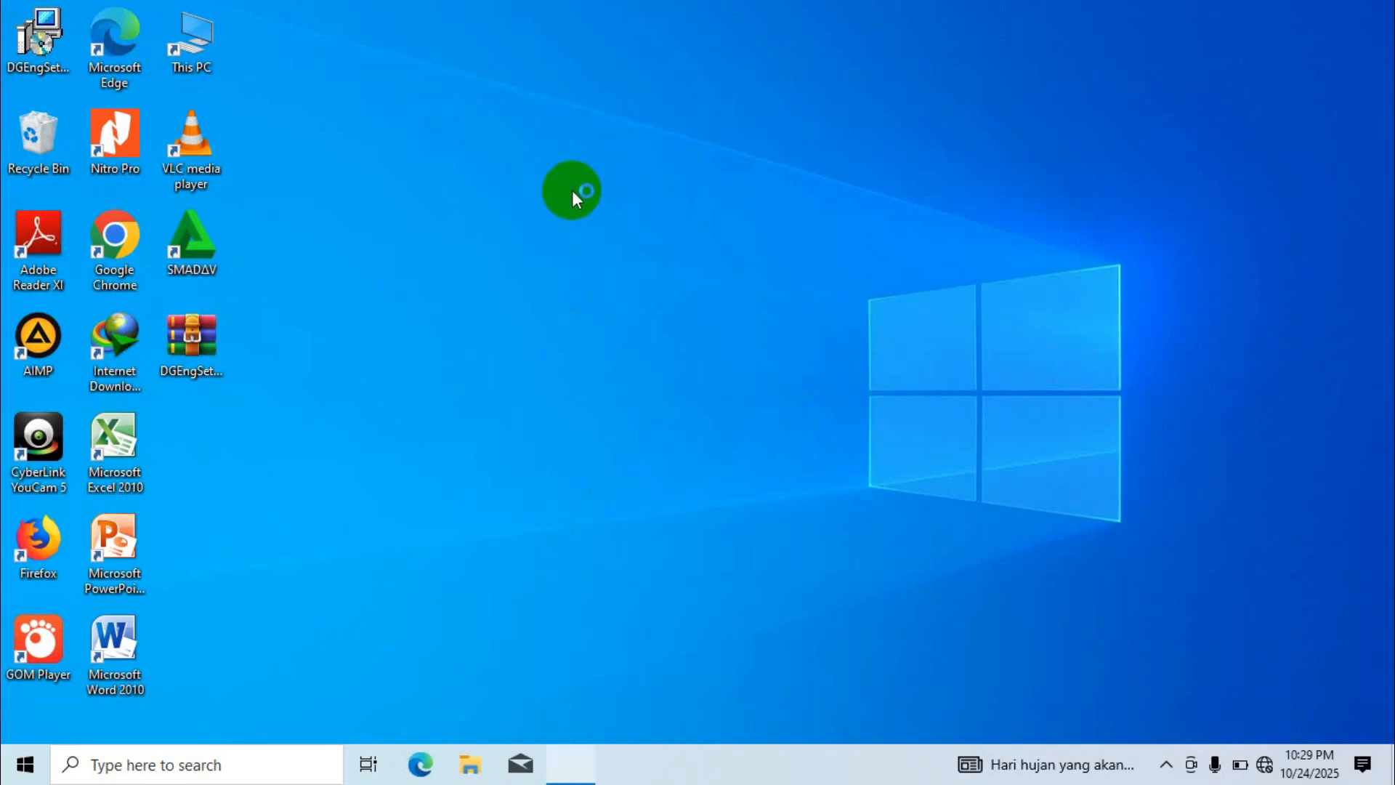
{"action": "left_click_drag", "start_coordinate": [677, 294], "coordinate": [665, 254]}
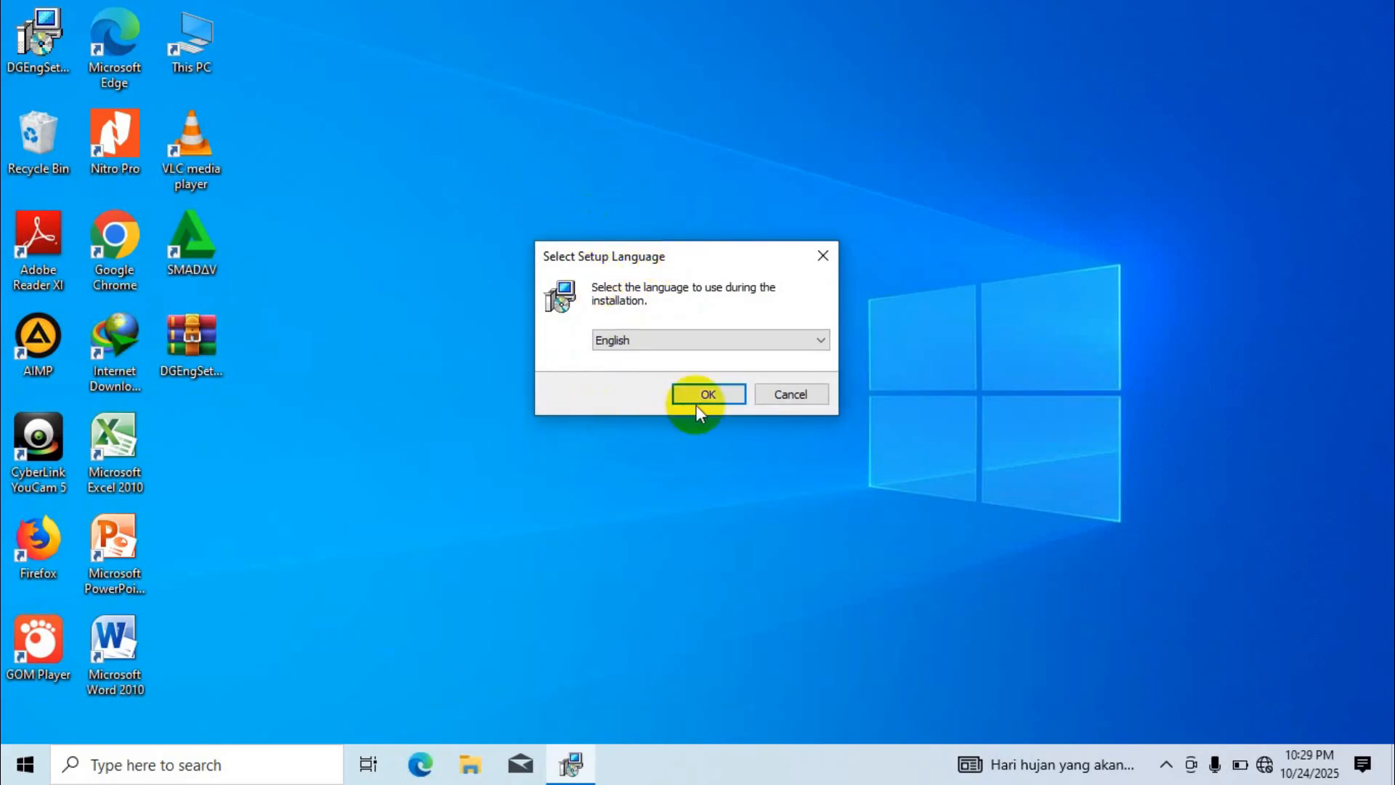
Step: Install DiskGenius V6.0.1 in English, accepting the license agreement and the C:\Program Files\DiskGenius destination folder
{"action": "left_click", "coordinate": [647, 340]}
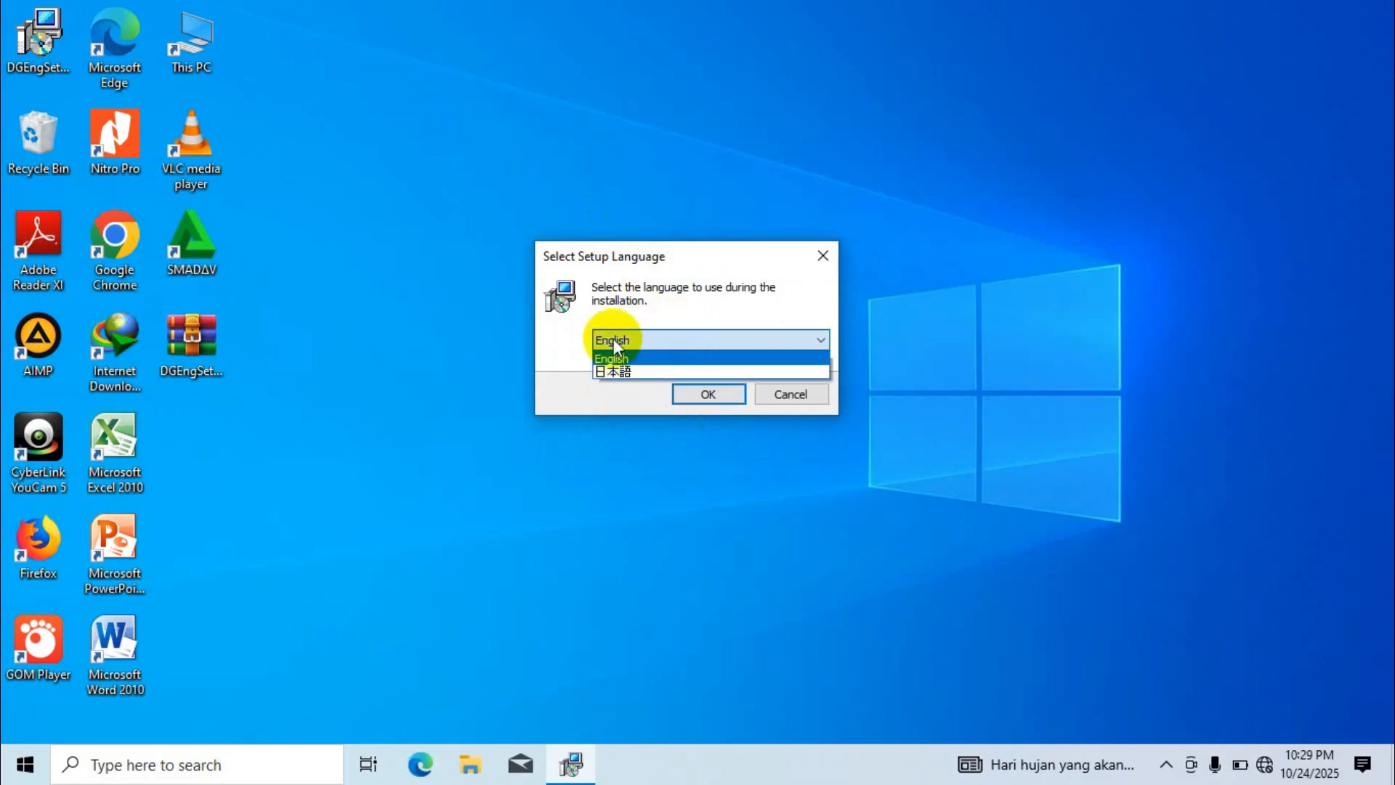
{"action": "left_click", "coordinate": [634, 337]}
{"action": "left_click", "coordinate": [705, 393]}
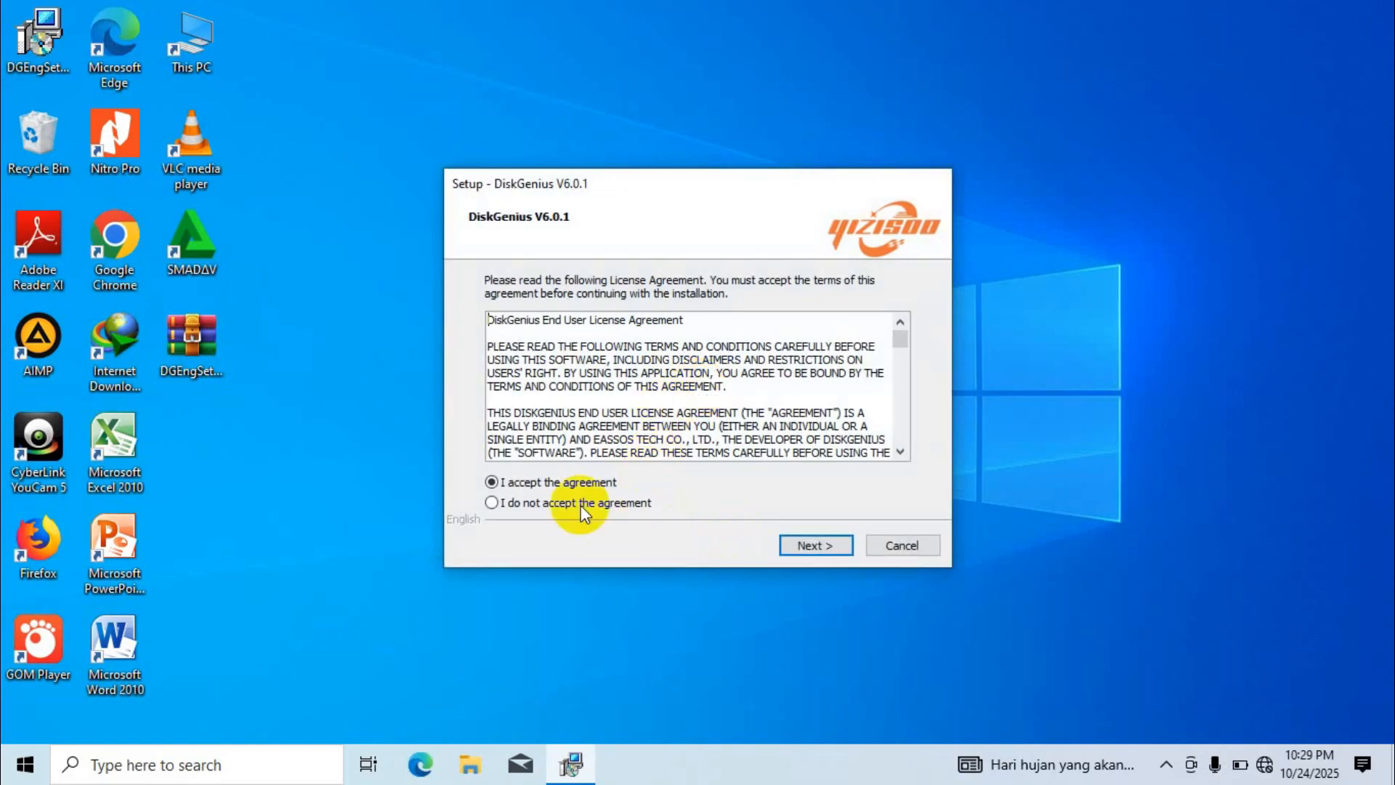
{"action": "left_click", "coordinate": [818, 543]}
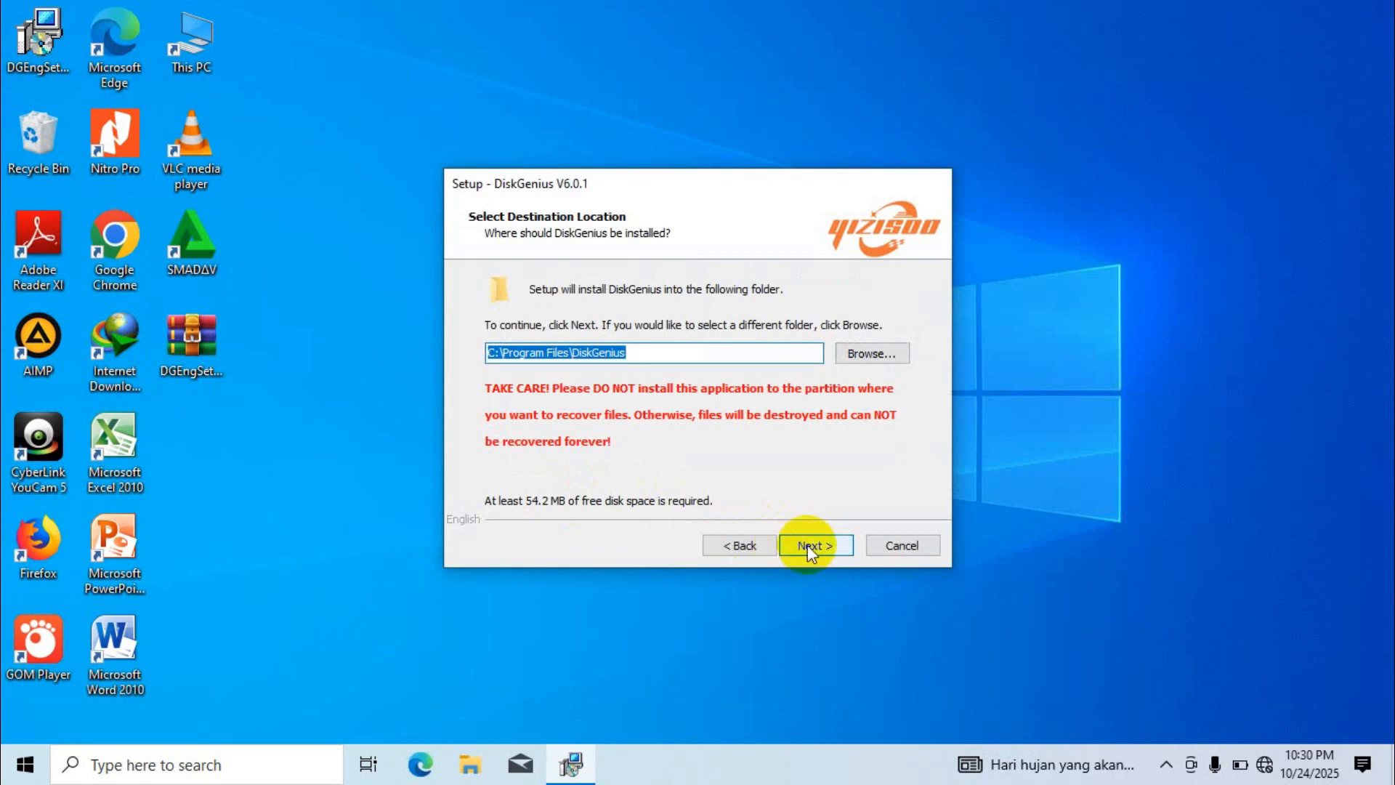
{"action": "left_click", "coordinate": [808, 545]}
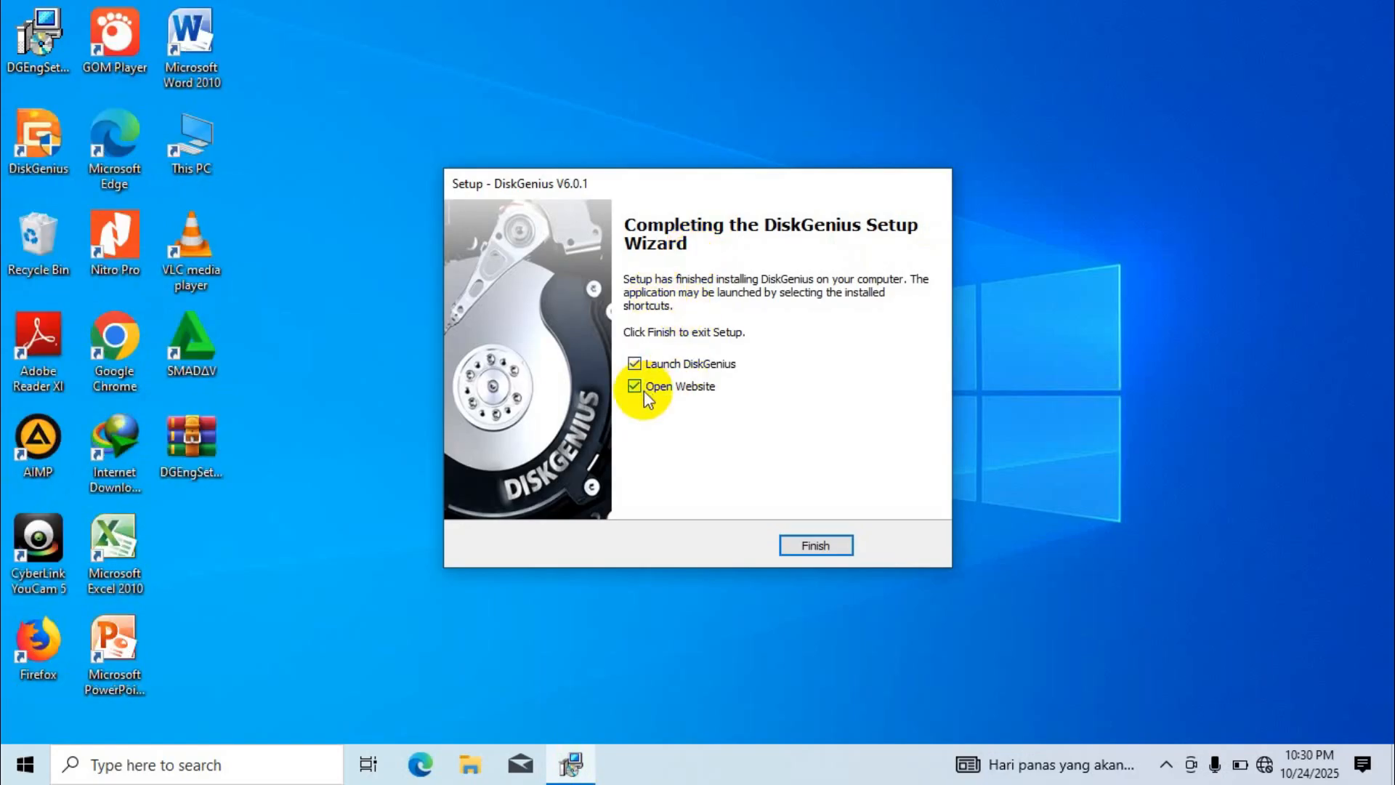
Step: Finish the DiskGenius setup without launching the program or opening its website
{"action": "left_click", "coordinate": [635, 363]}
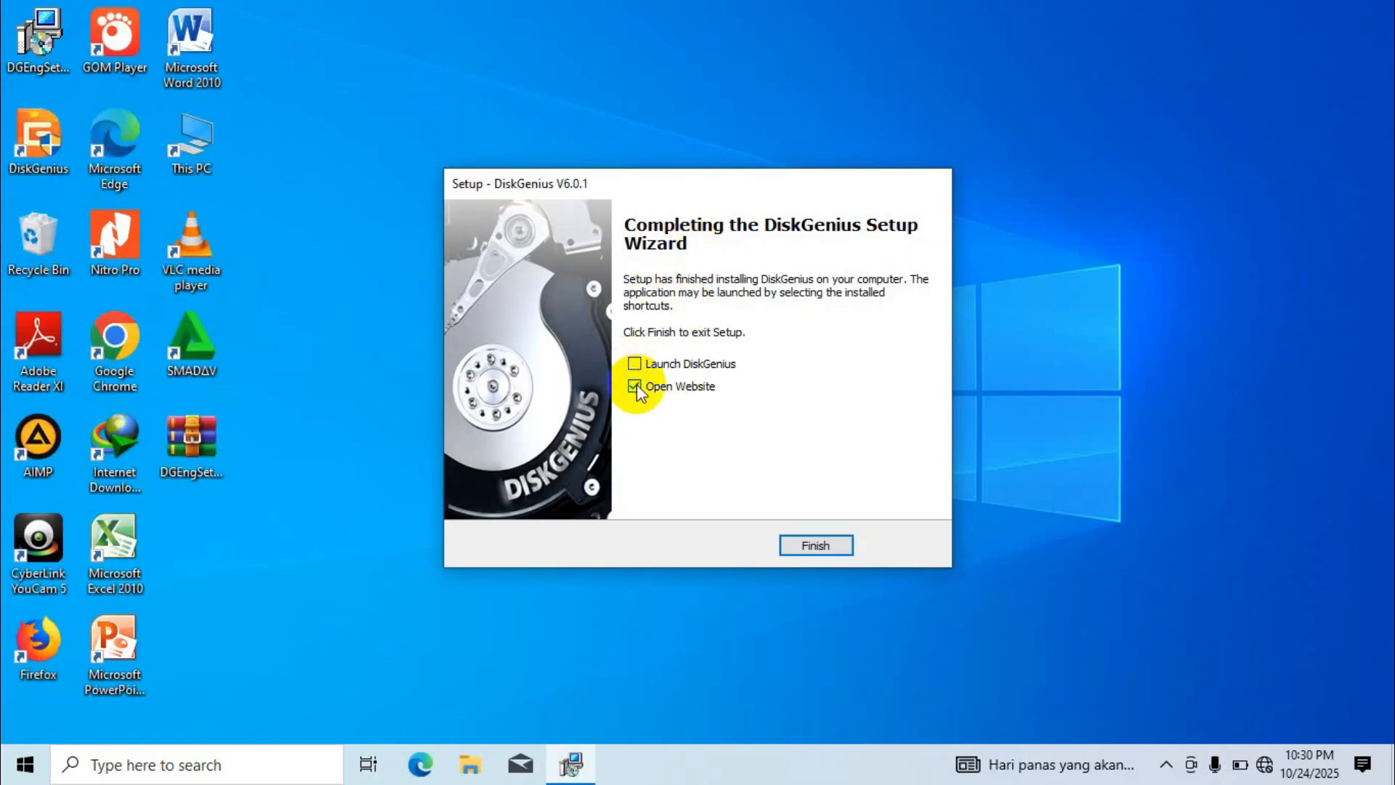
{"action": "left_click", "coordinate": [634, 386]}
{"action": "left_click", "coordinate": [813, 547]}
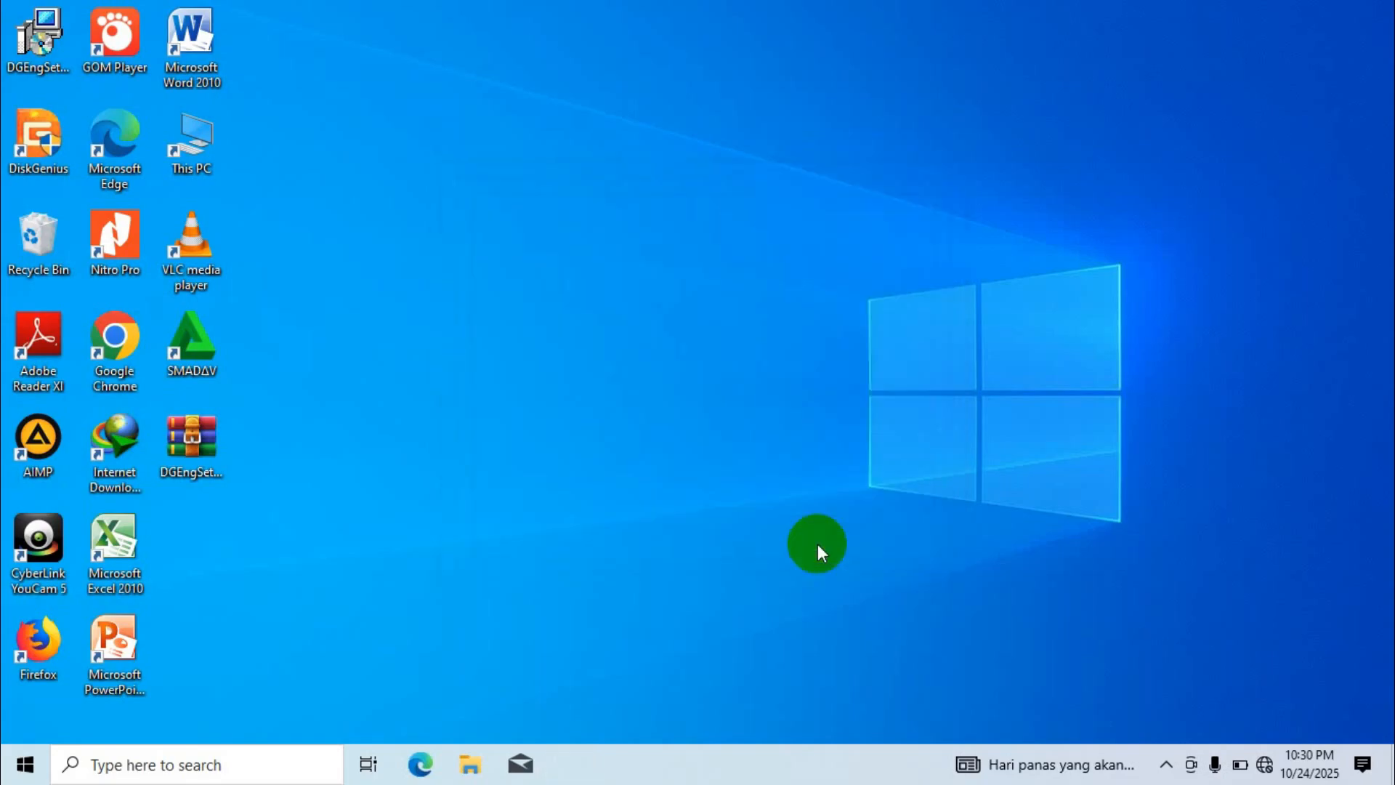
{"action": "right_click", "coordinate": [608, 153]}
{"action": "left_click", "coordinate": [650, 209]}
{"action": "right_click", "coordinate": [635, 146]}
{"action": "left_click", "coordinate": [661, 201]}
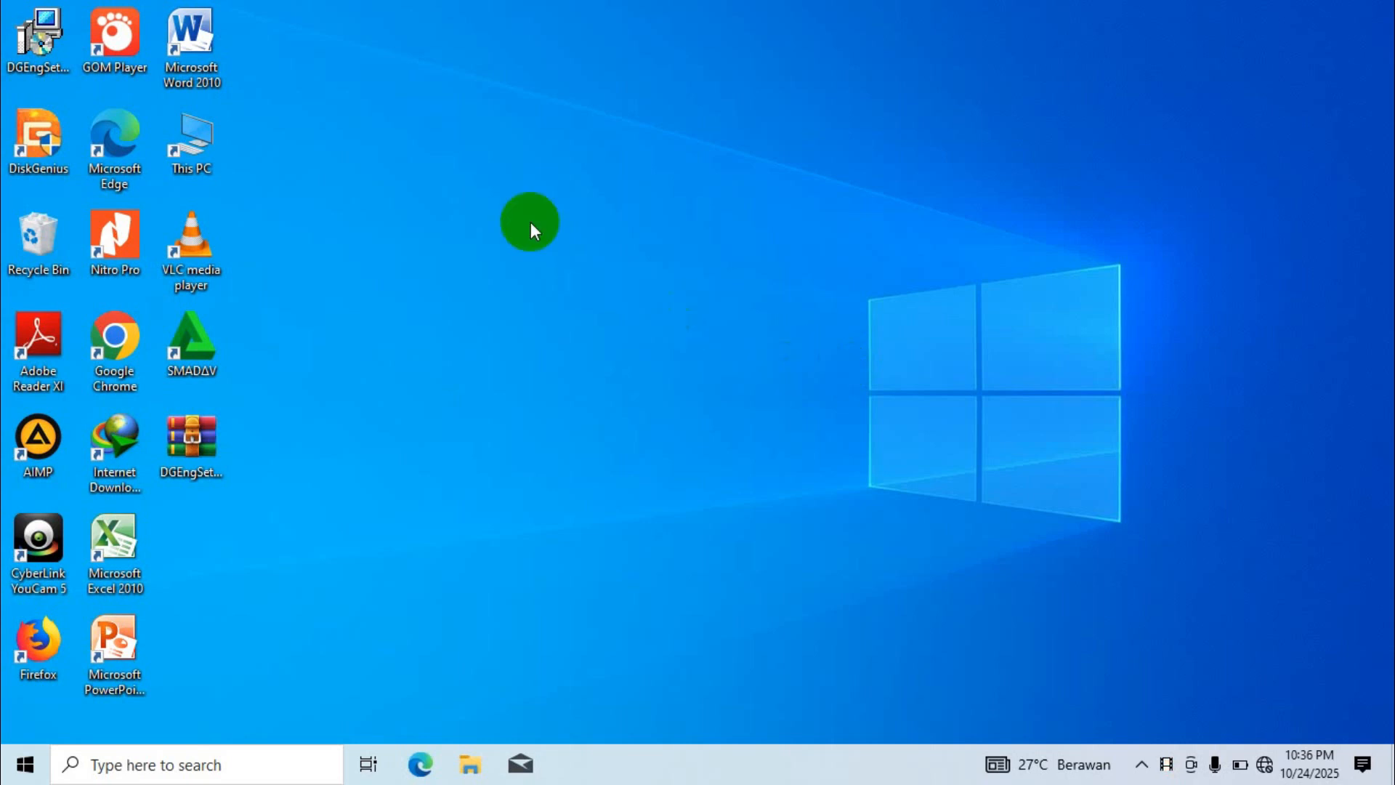
{"action": "right_click", "coordinate": [498, 202]}
{"action": "left_click", "coordinate": [538, 263]}
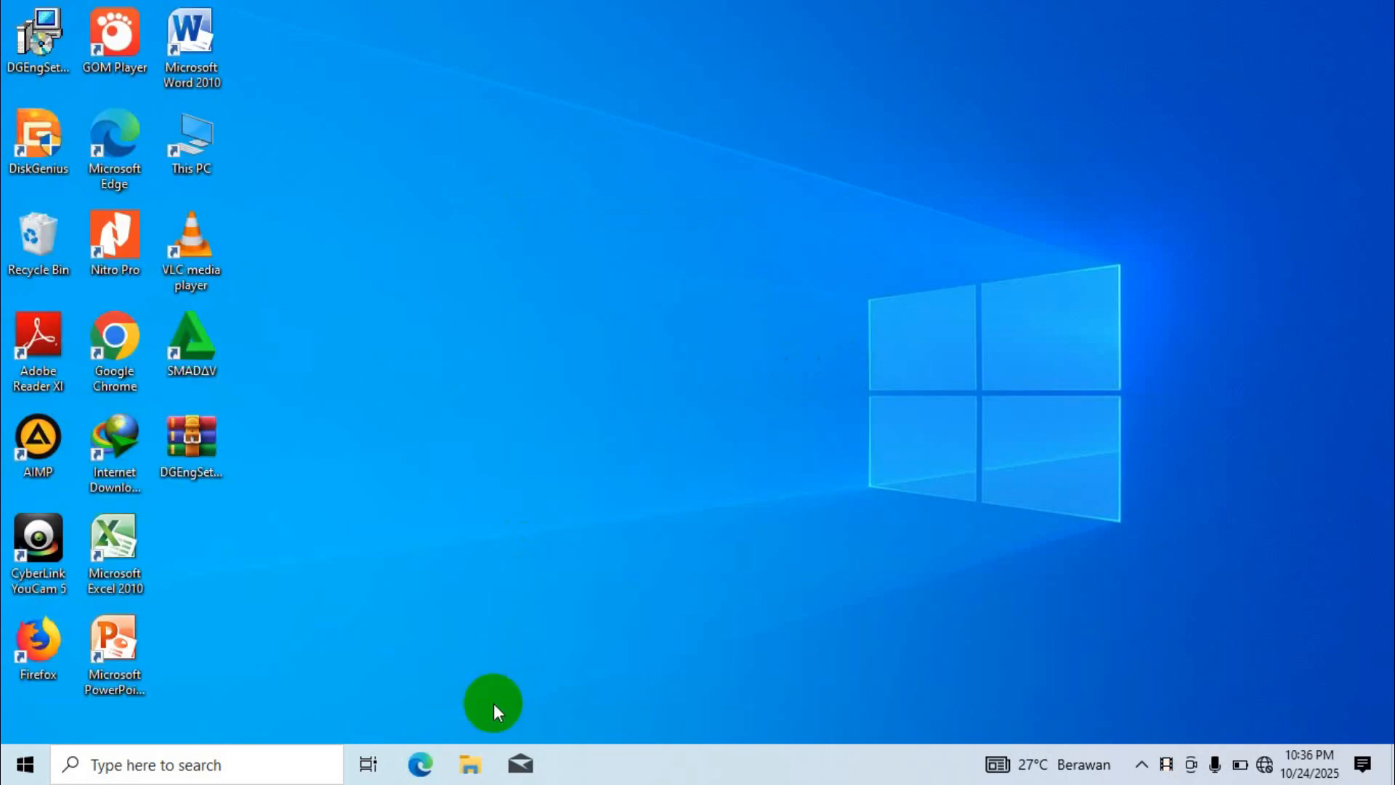
Step: Open This PC in File Explorer and check which drives are listed
{"action": "left_click", "coordinate": [474, 764]}
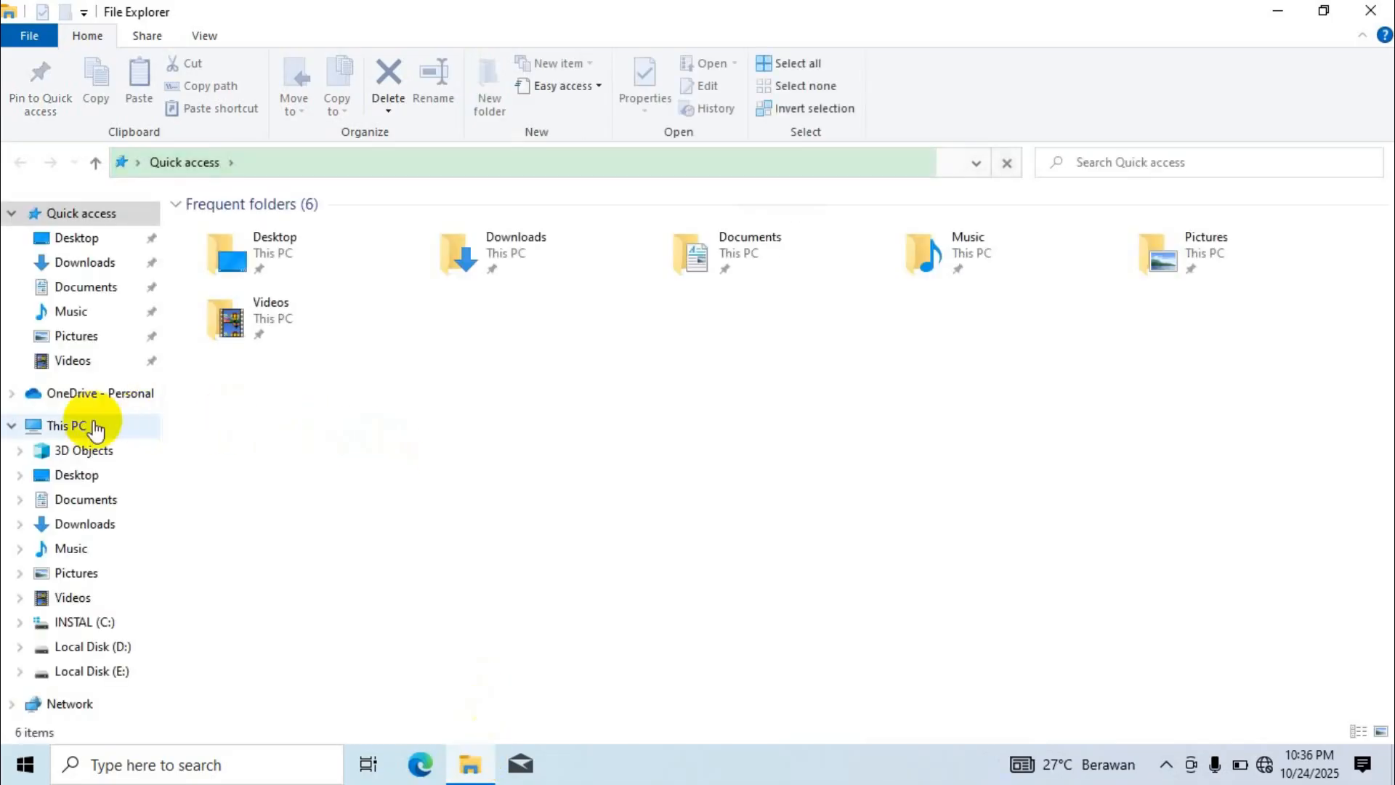
{"action": "left_click", "coordinate": [86, 427]}
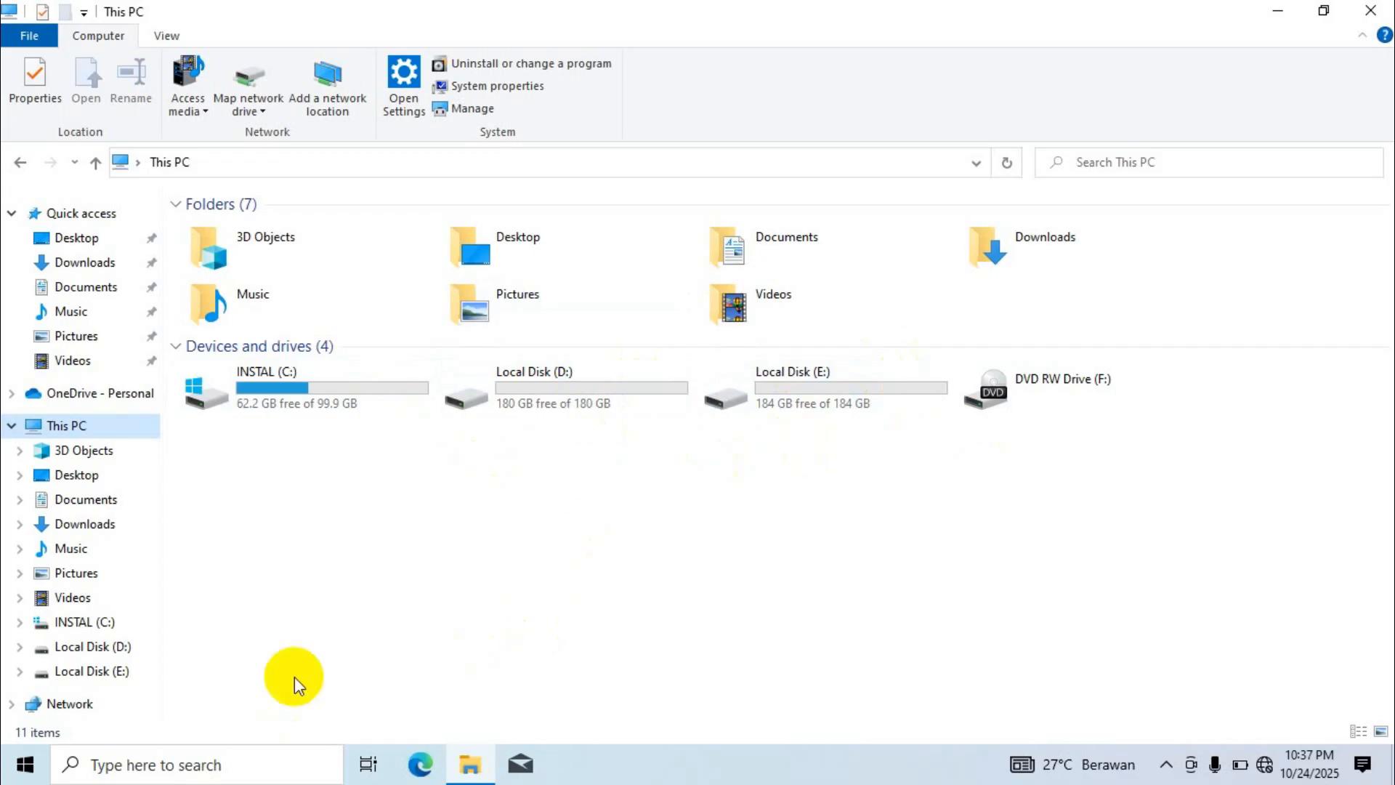
Step: Search Windows for "computer management", open Computer Management, and minimize the File Explorer window
{"action": "left_click", "coordinate": [180, 766]}
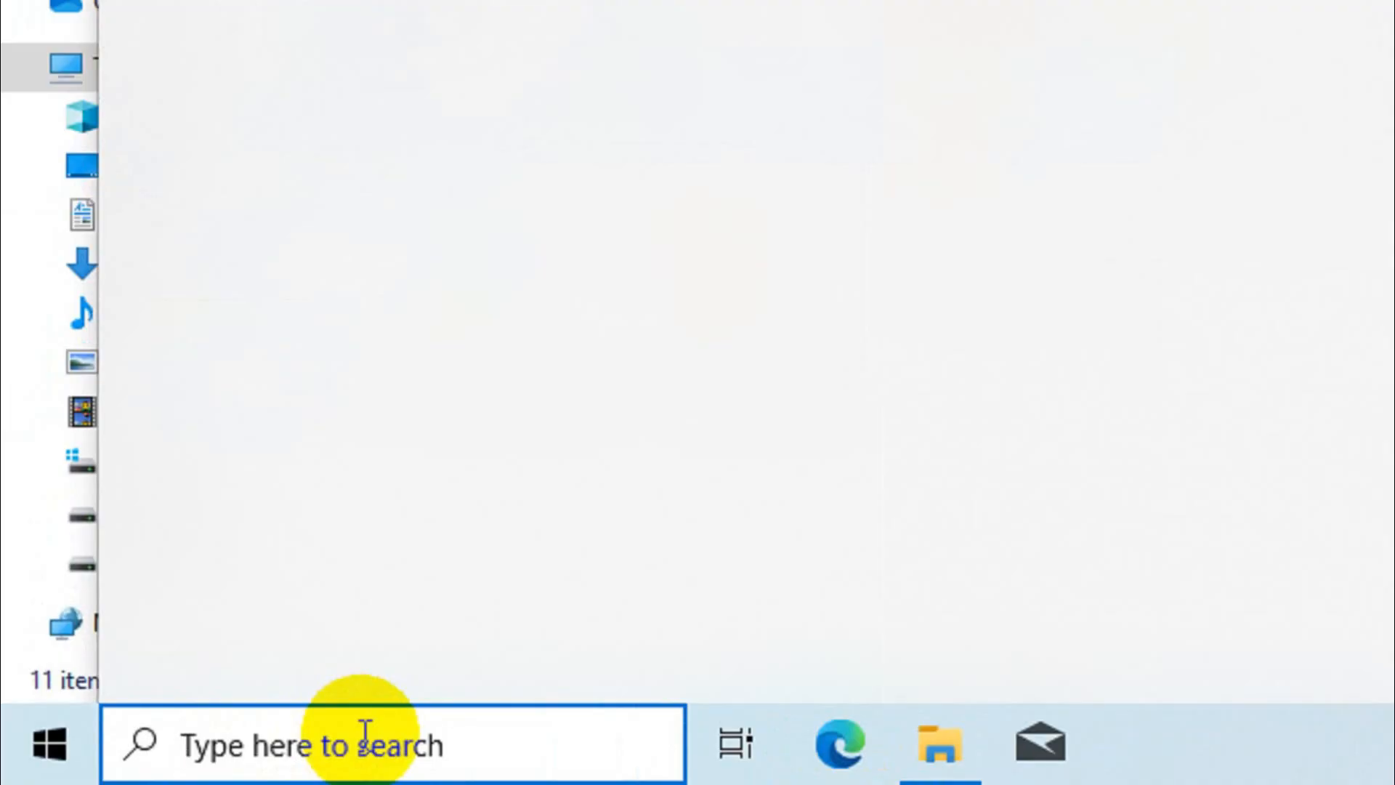
{"action": "type", "text": "compu"}
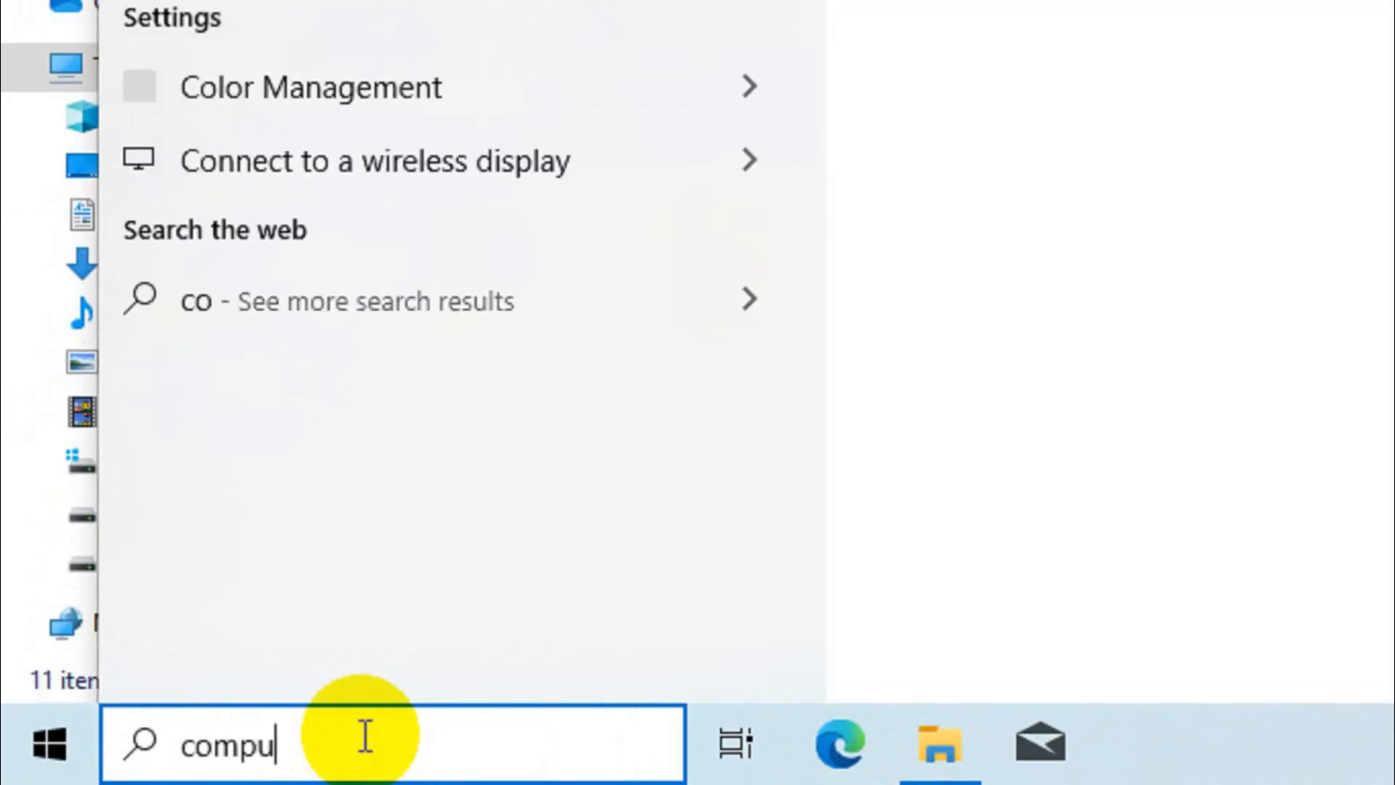
{"action": "type", "text": "t"}
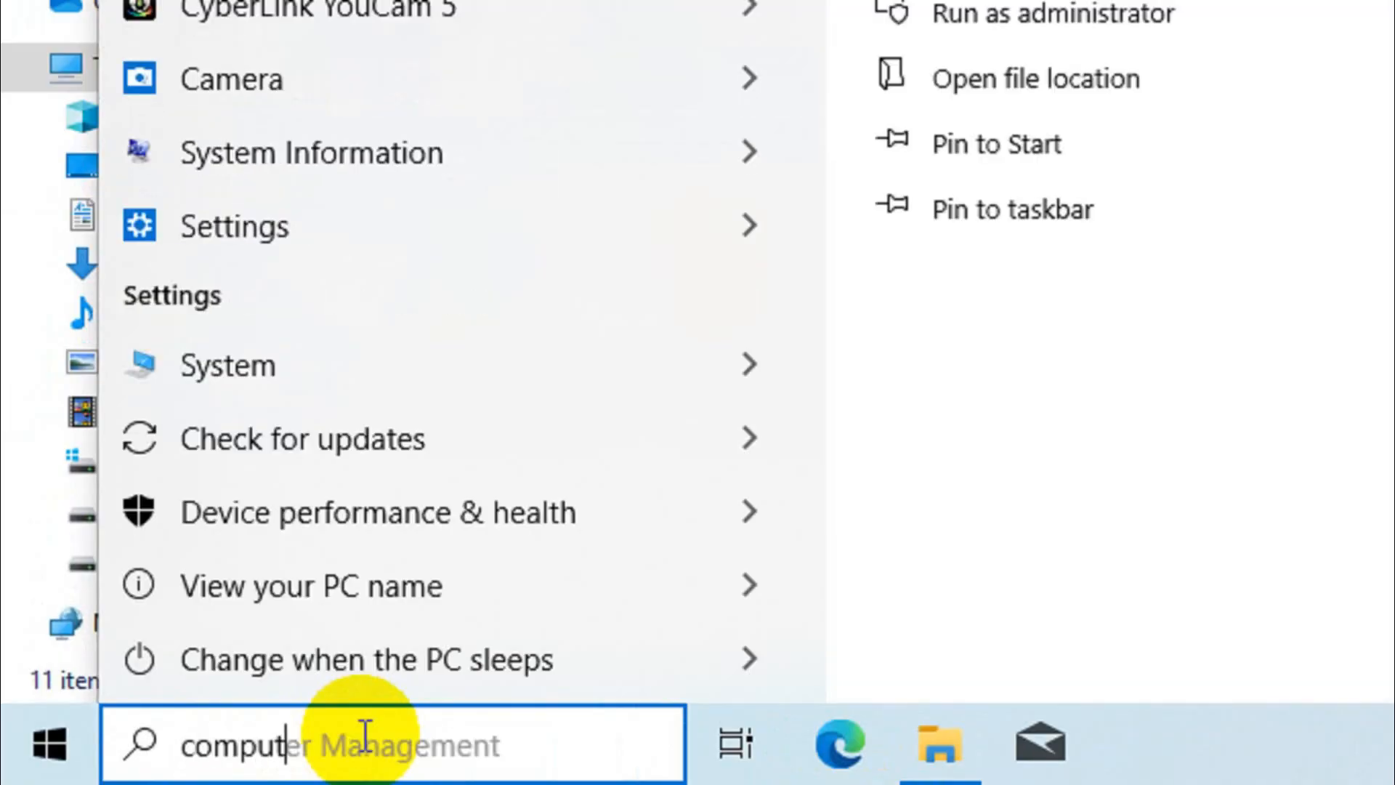
{"action": "type", "text": "er managemen"}
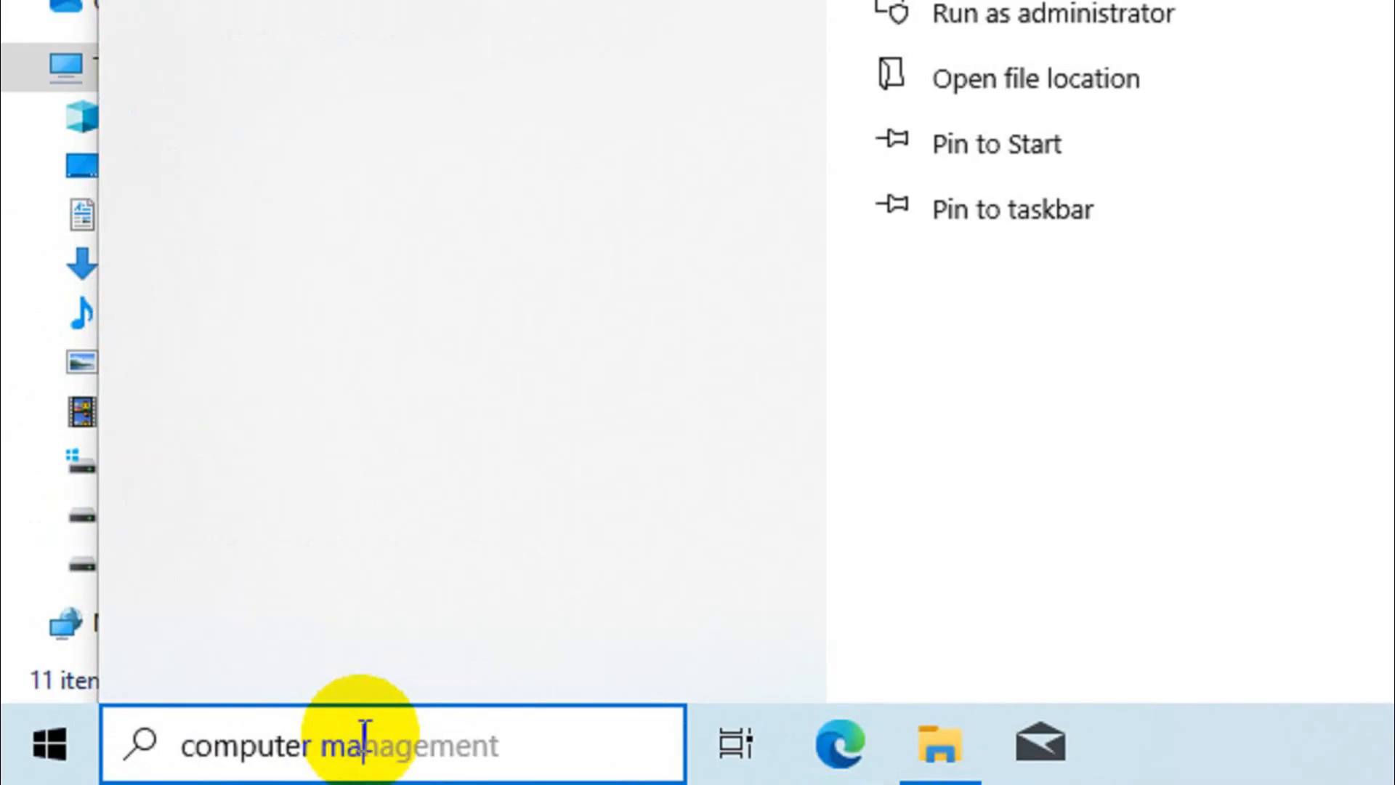
{"action": "type", "text": "t"}
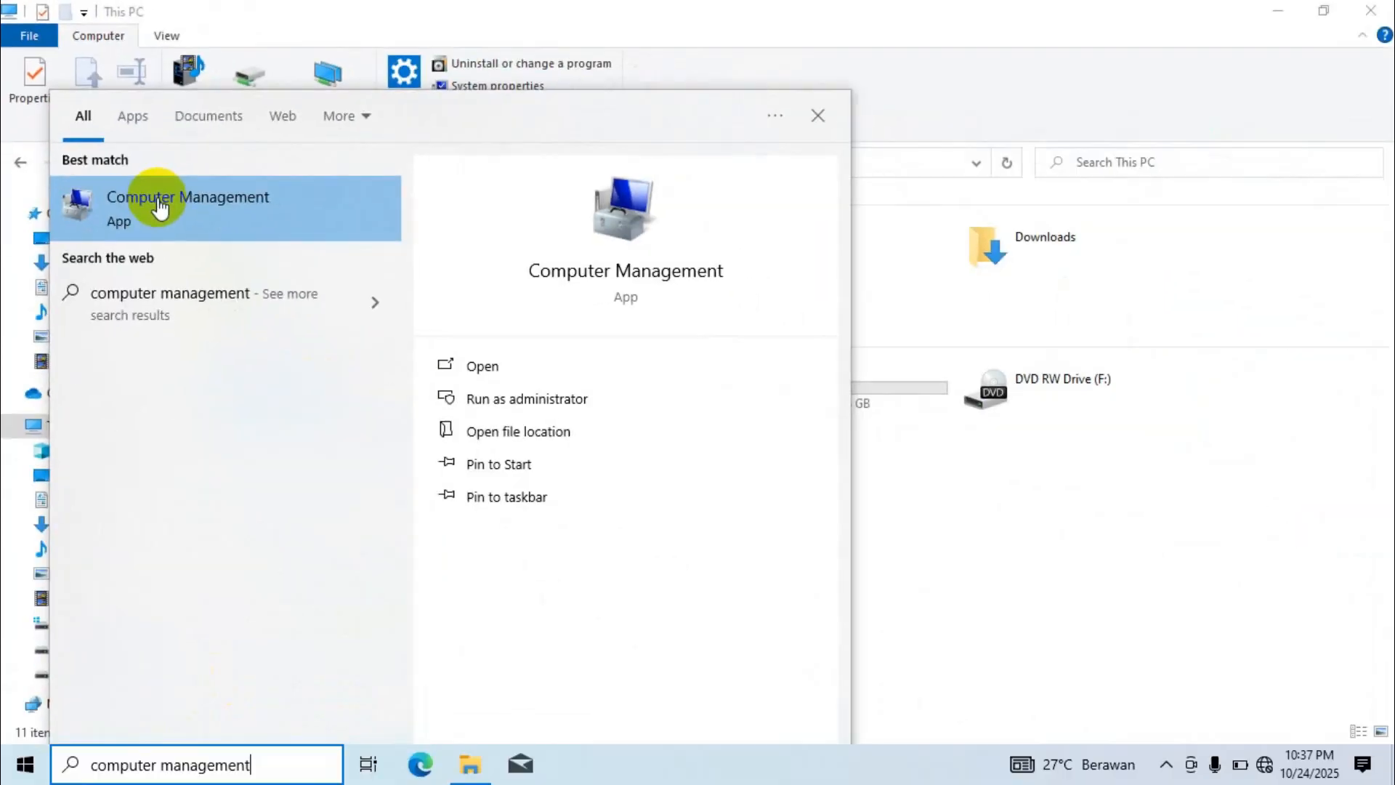
{"action": "left_click", "coordinate": [320, 410]}
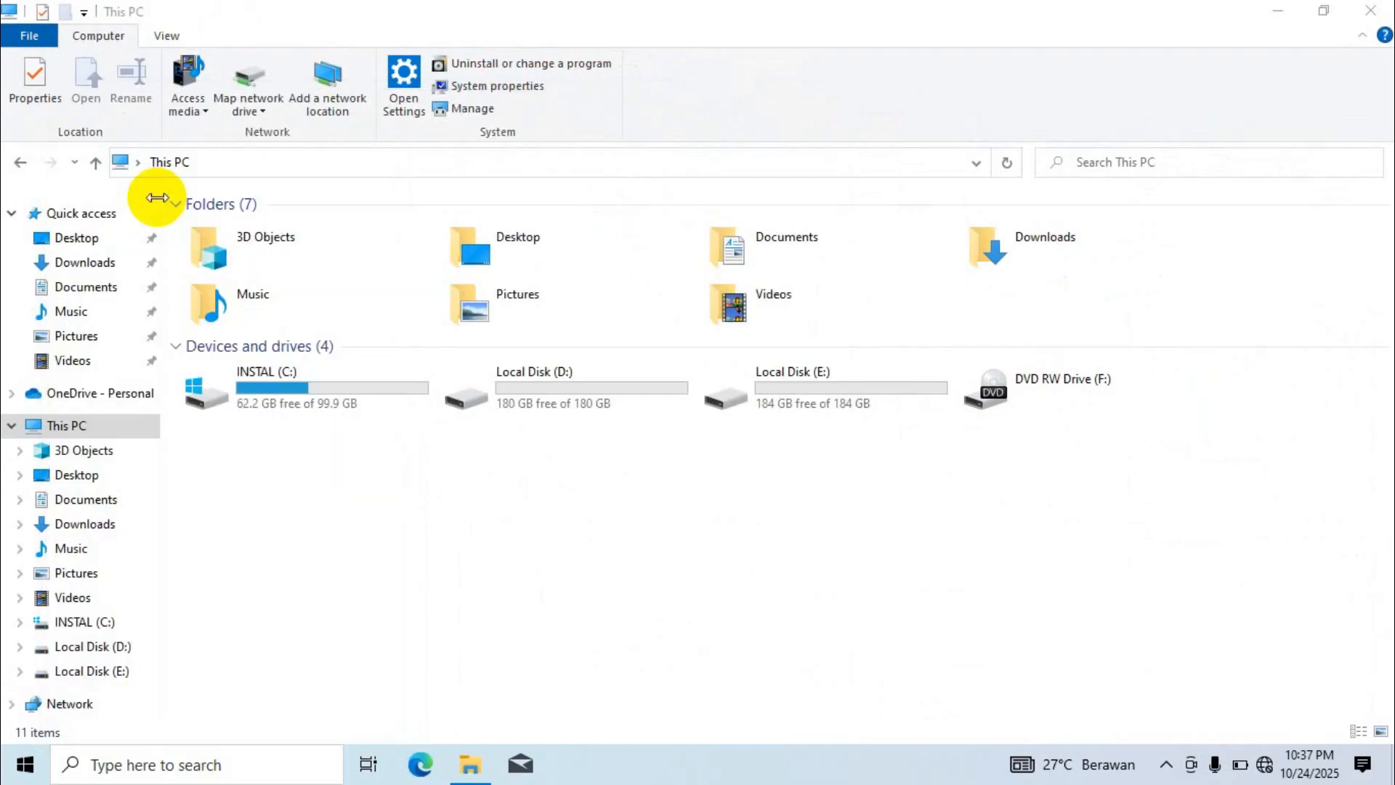
{"action": "left_click", "coordinate": [1262, 12]}
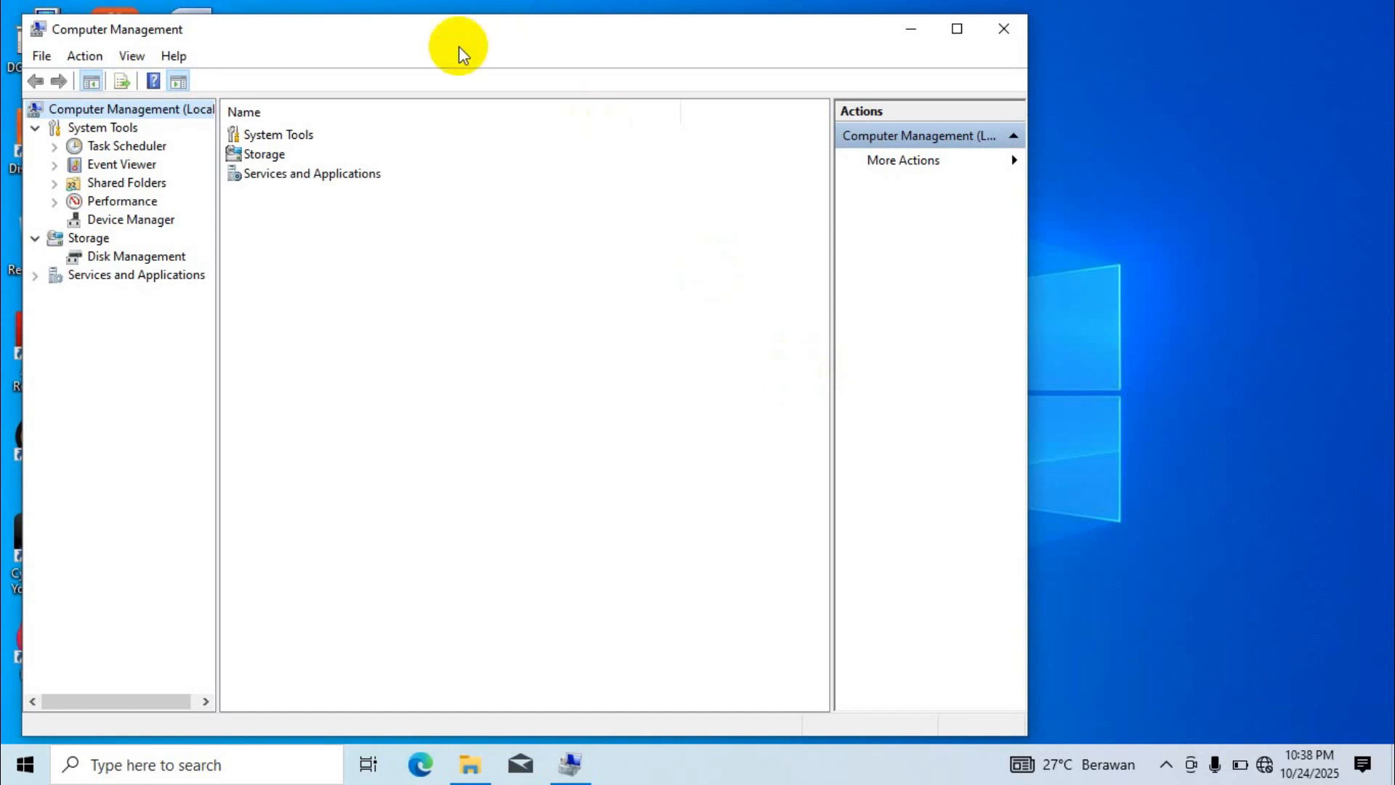
Step: Open Disk Management and initialize Disk 1 with the GPT (GUID Partition Table) partition style
{"action": "left_click_drag", "start_coordinate": [485, 35], "coordinate": [591, 54]}
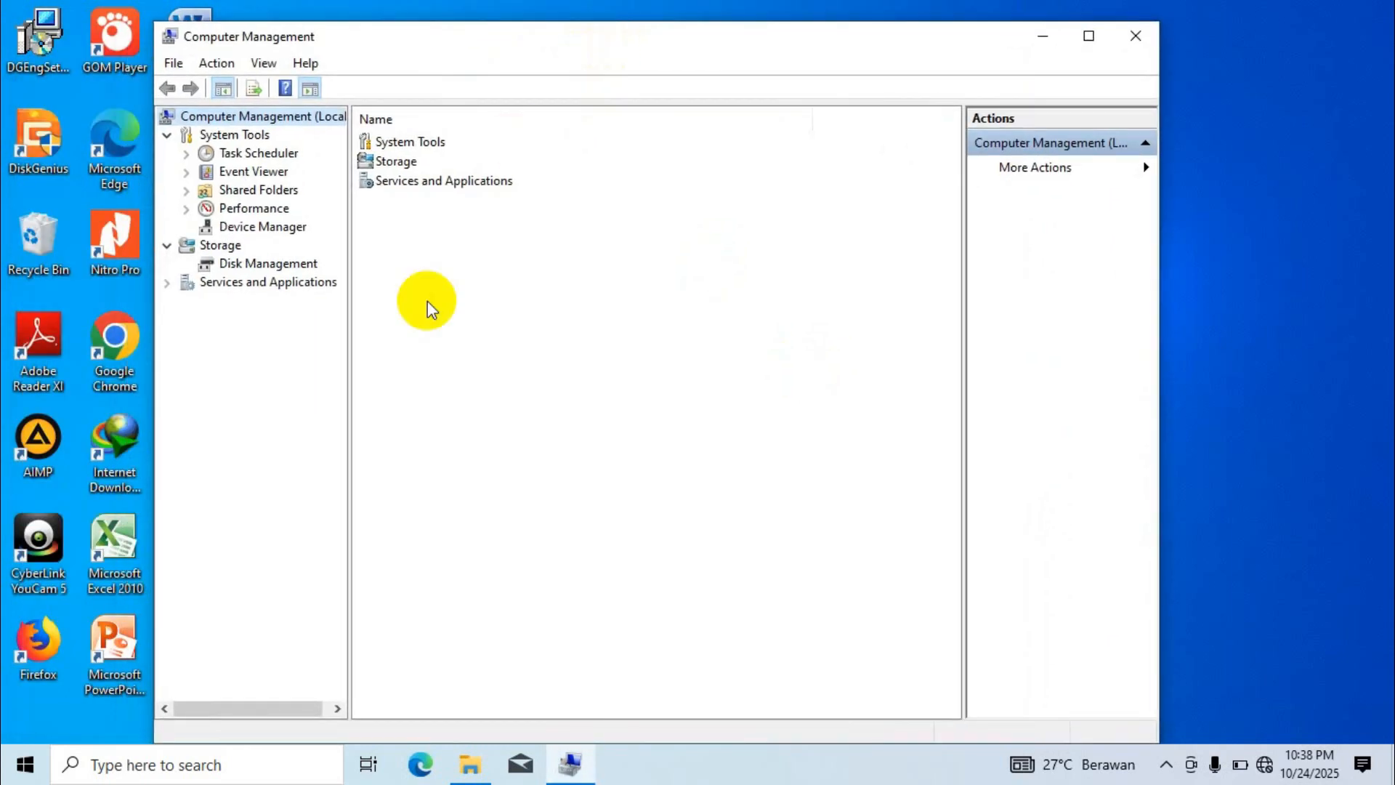
{"action": "left_click", "coordinate": [267, 267]}
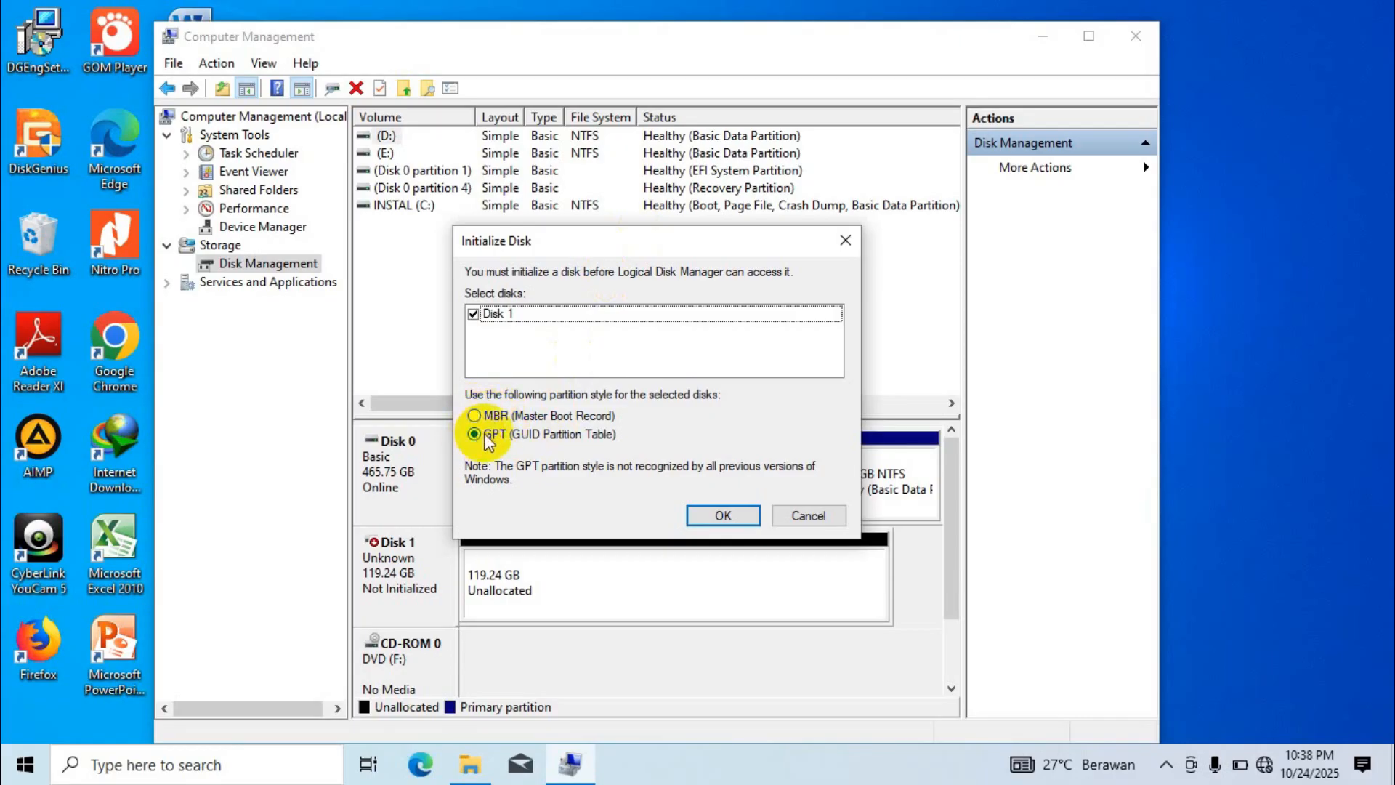
{"action": "left_click", "coordinate": [723, 515]}
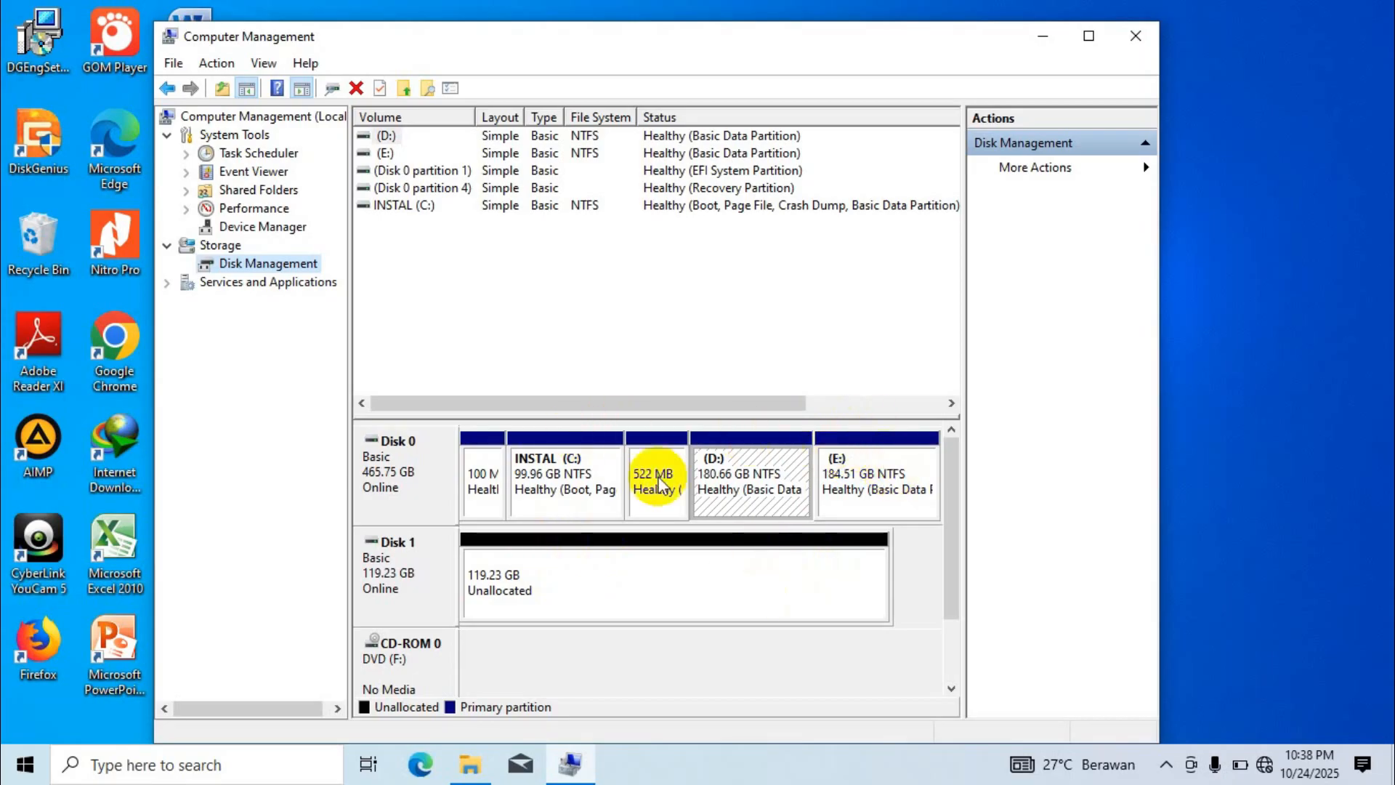
Step: Start a new simple volume on Disk 1's unallocated space, keeping the default size and assigning drive letter G
{"action": "left_click", "coordinate": [566, 568]}
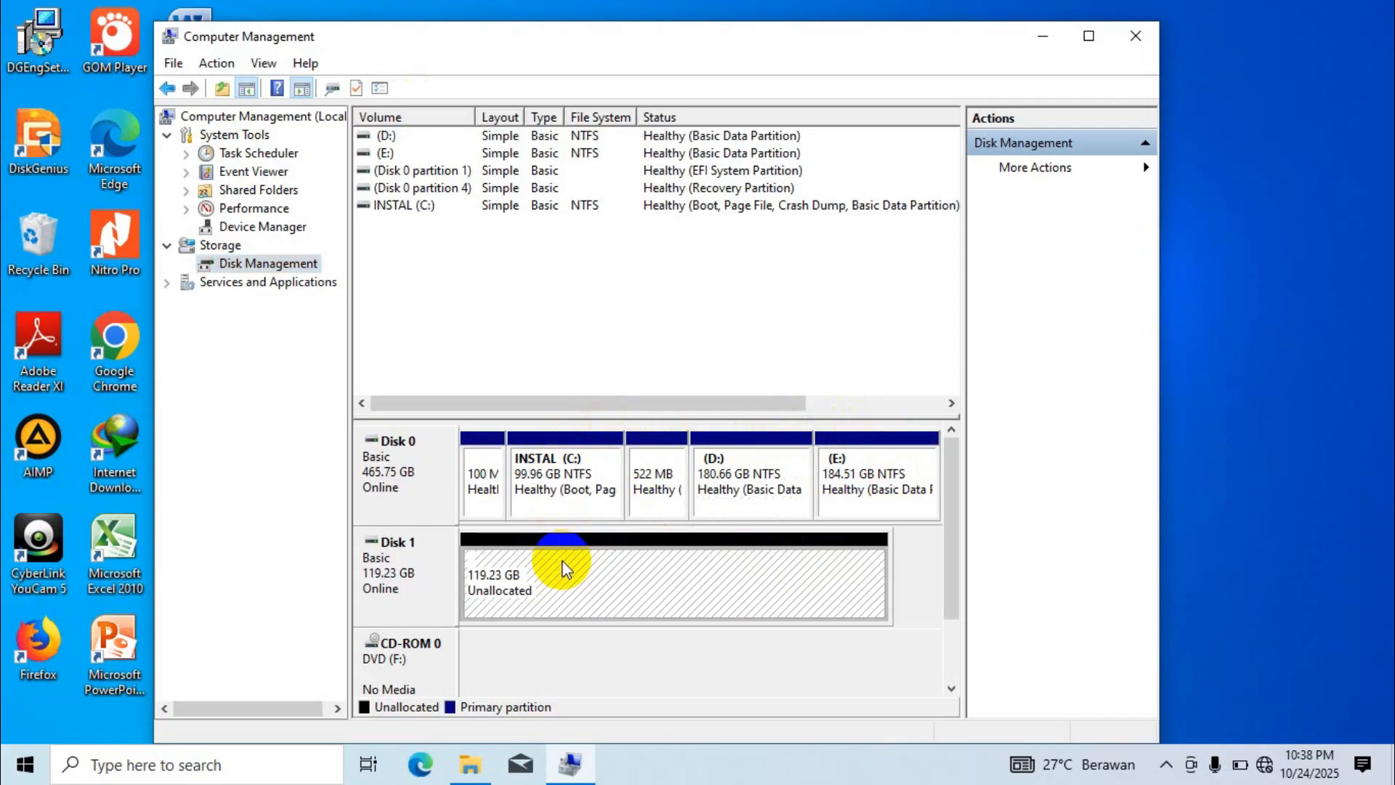
{"action": "right_click", "coordinate": [566, 568]}
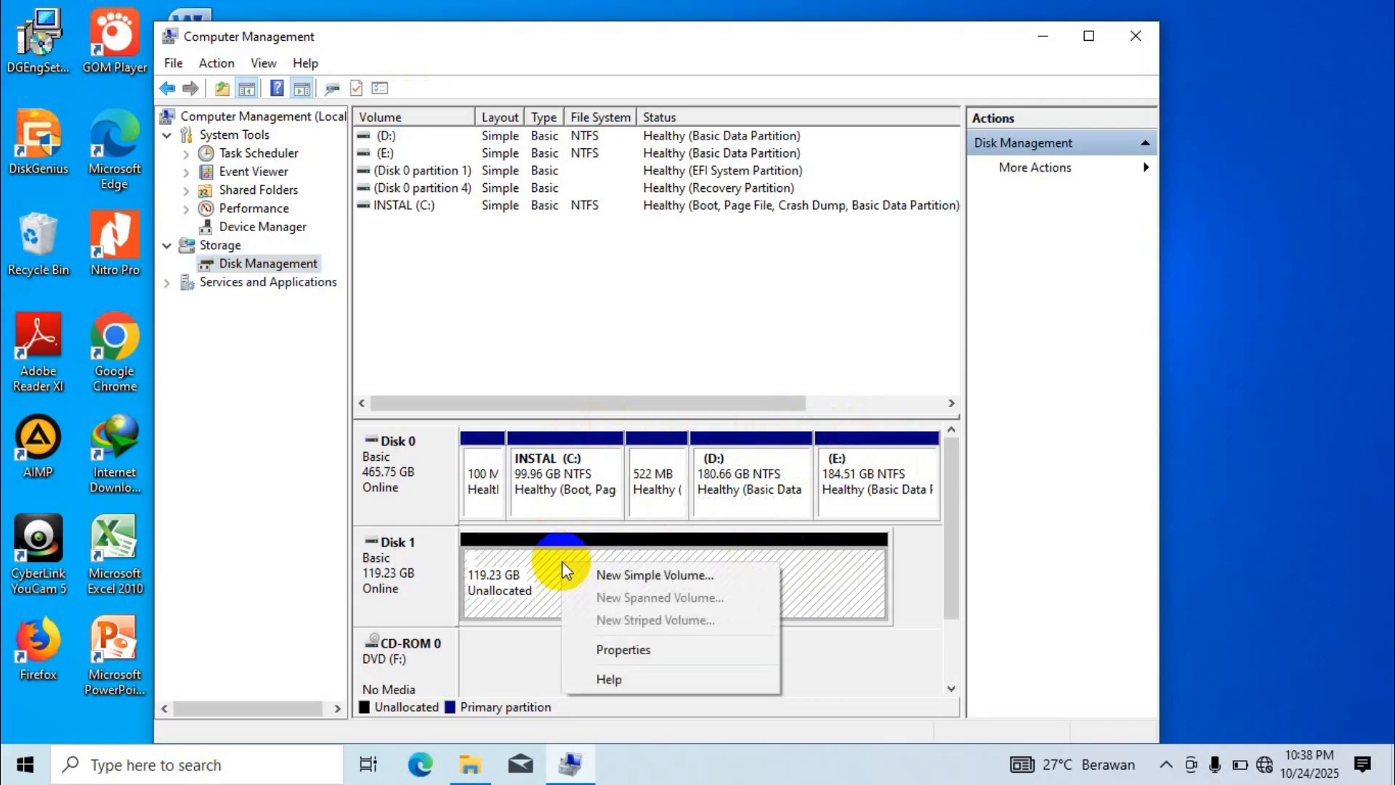
{"action": "left_click", "coordinate": [646, 577]}
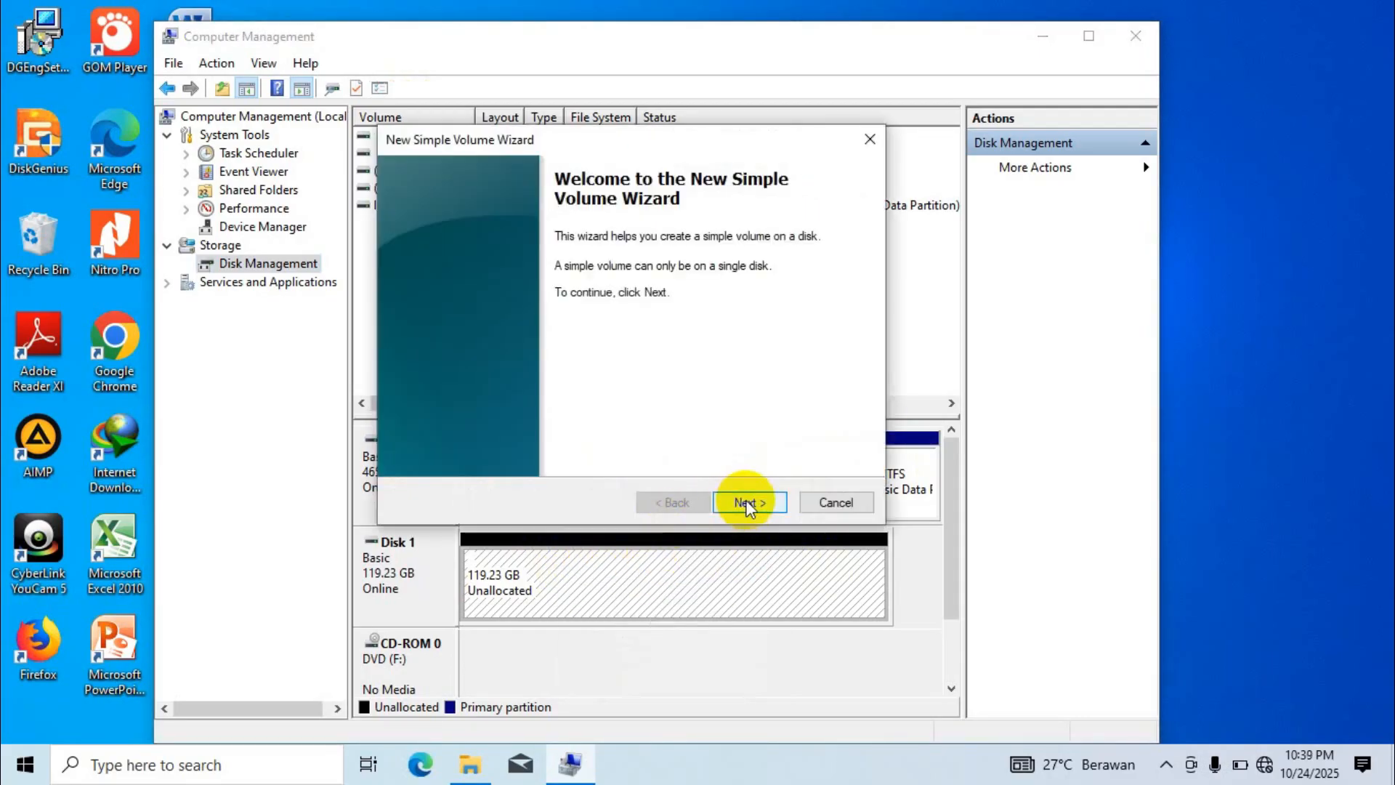
{"action": "left_click", "coordinate": [749, 502]}
{"action": "left_click", "coordinate": [745, 503]}
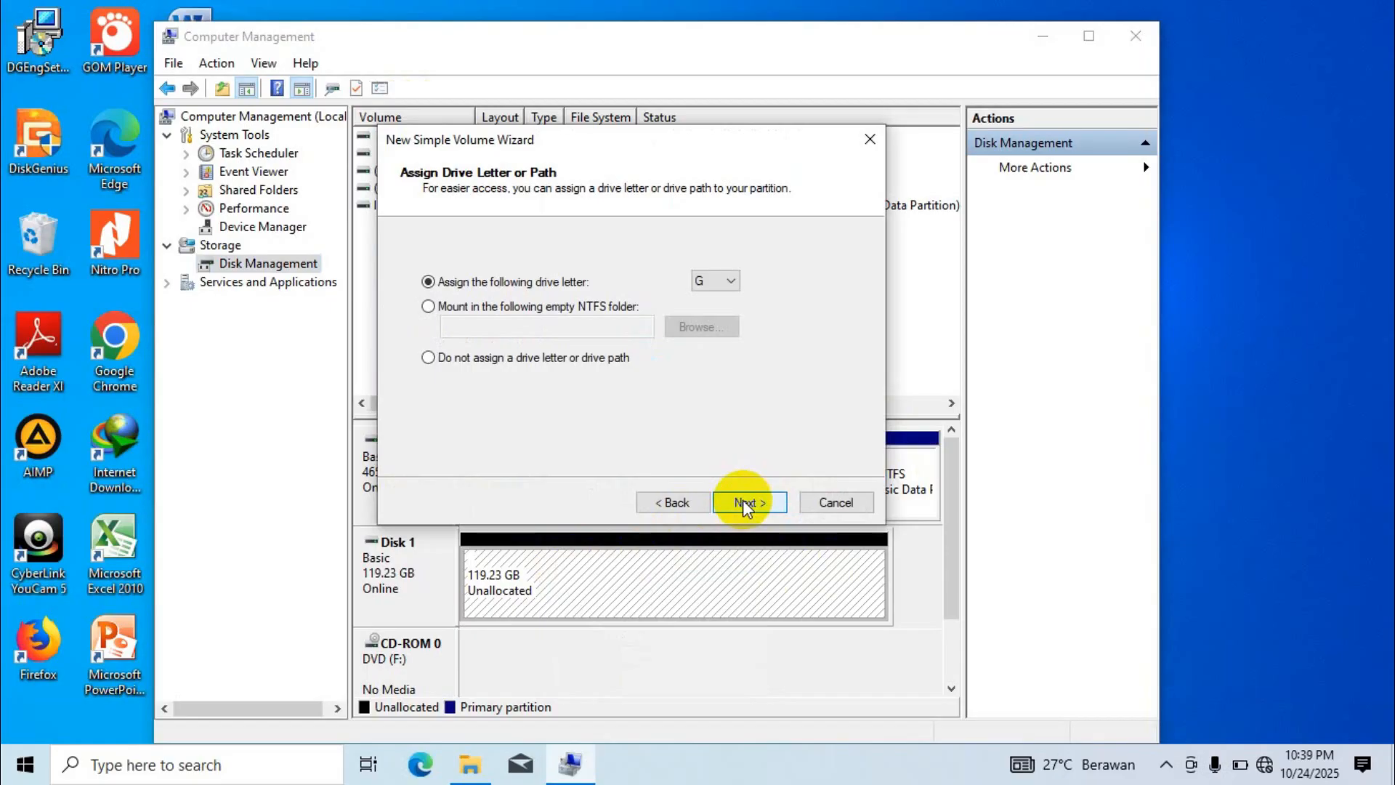
{"action": "left_click", "coordinate": [713, 281]}
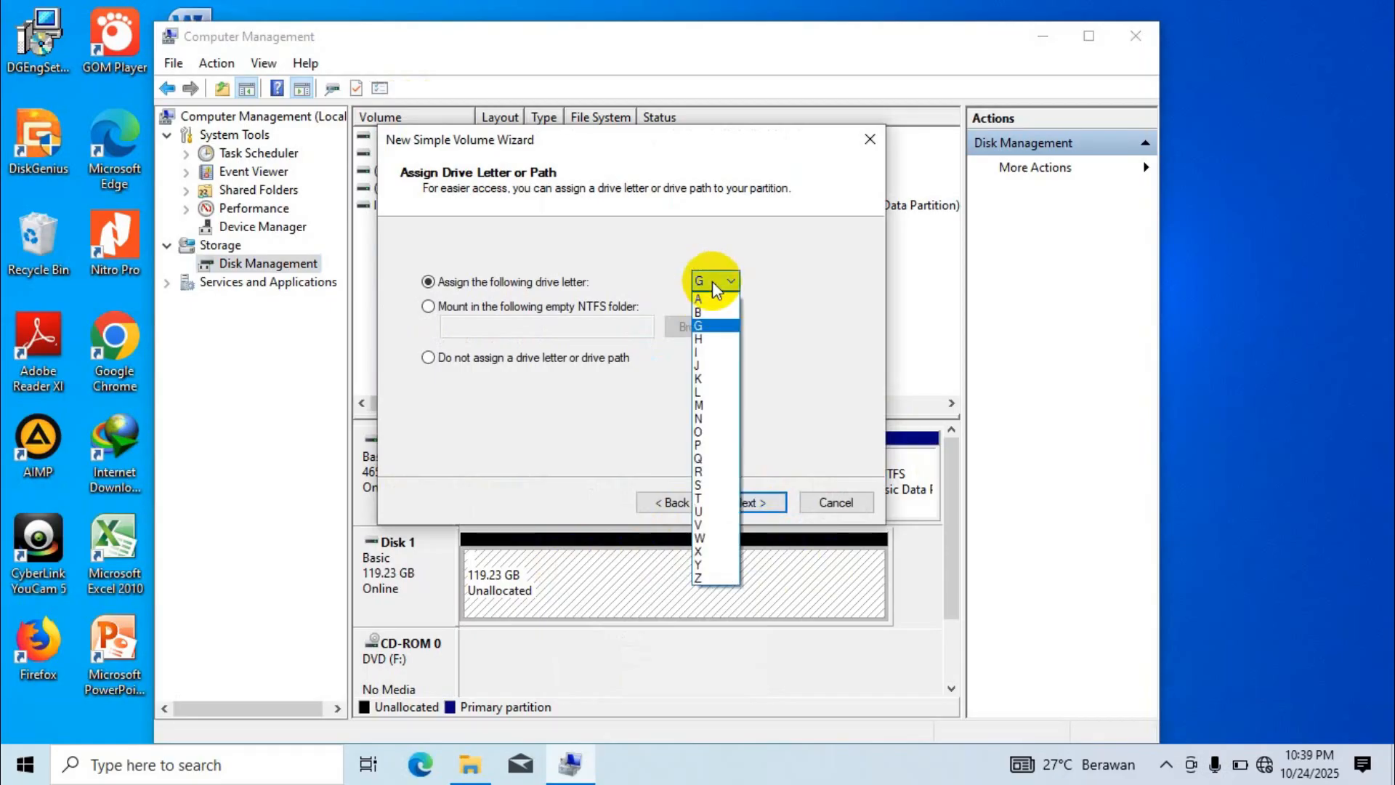
{"action": "left_click", "coordinate": [712, 329]}
{"action": "left_click", "coordinate": [753, 502]}
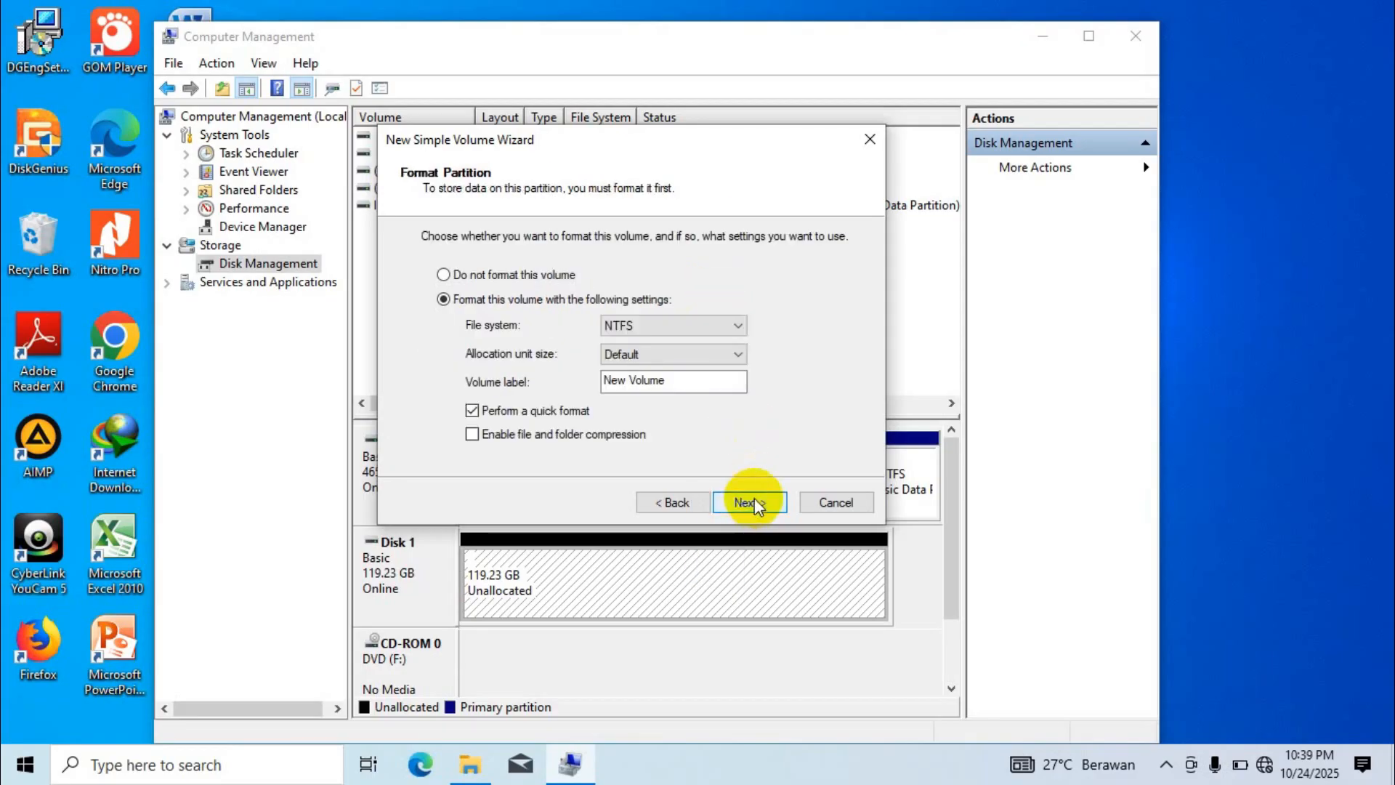
Step: Label the new volume SSD, keep NTFS with the default allocation unit size and quick format, and finish creating it
{"action": "left_click_drag", "start_coordinate": [698, 385], "coordinate": [581, 393]}
{"action": "type", "text": "SSD"}
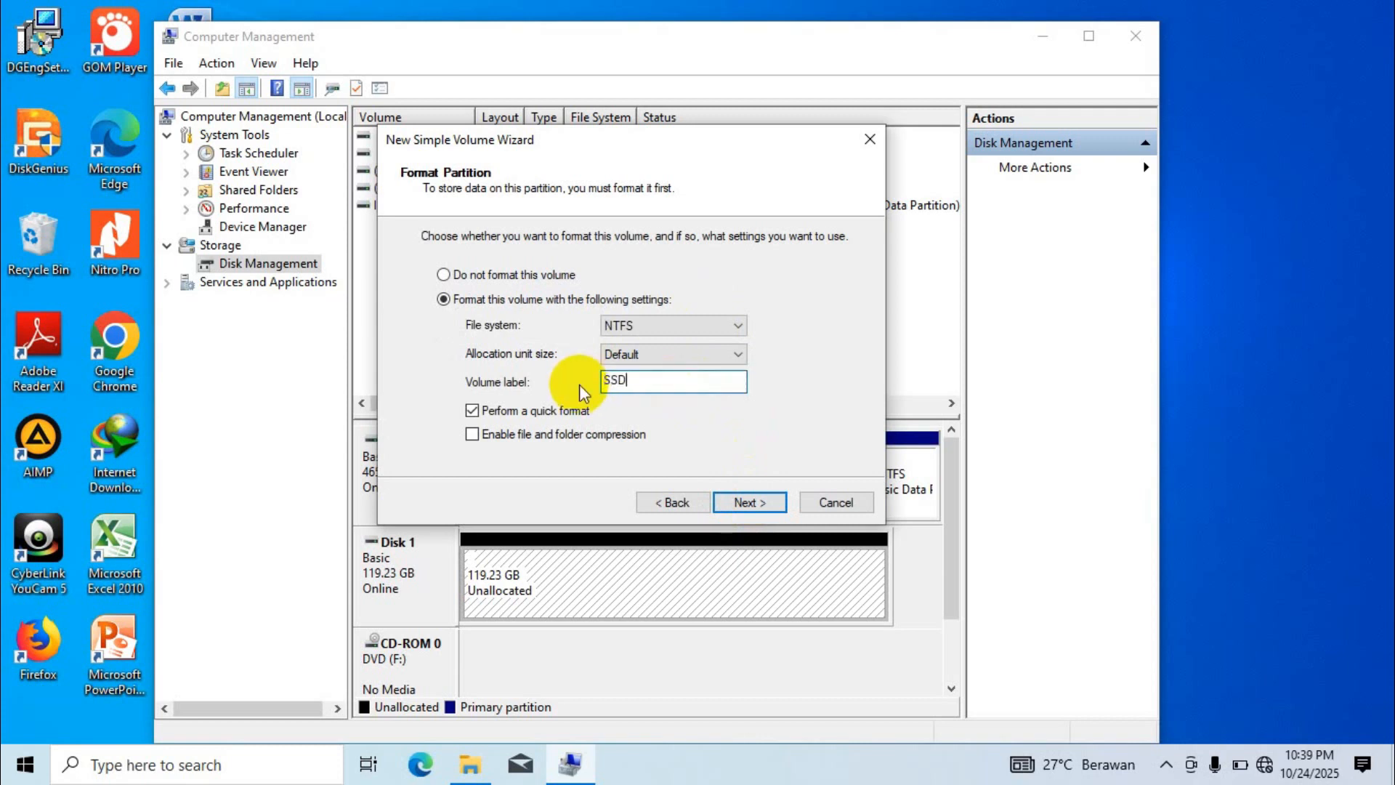
{"action": "left_click", "coordinate": [655, 327]}
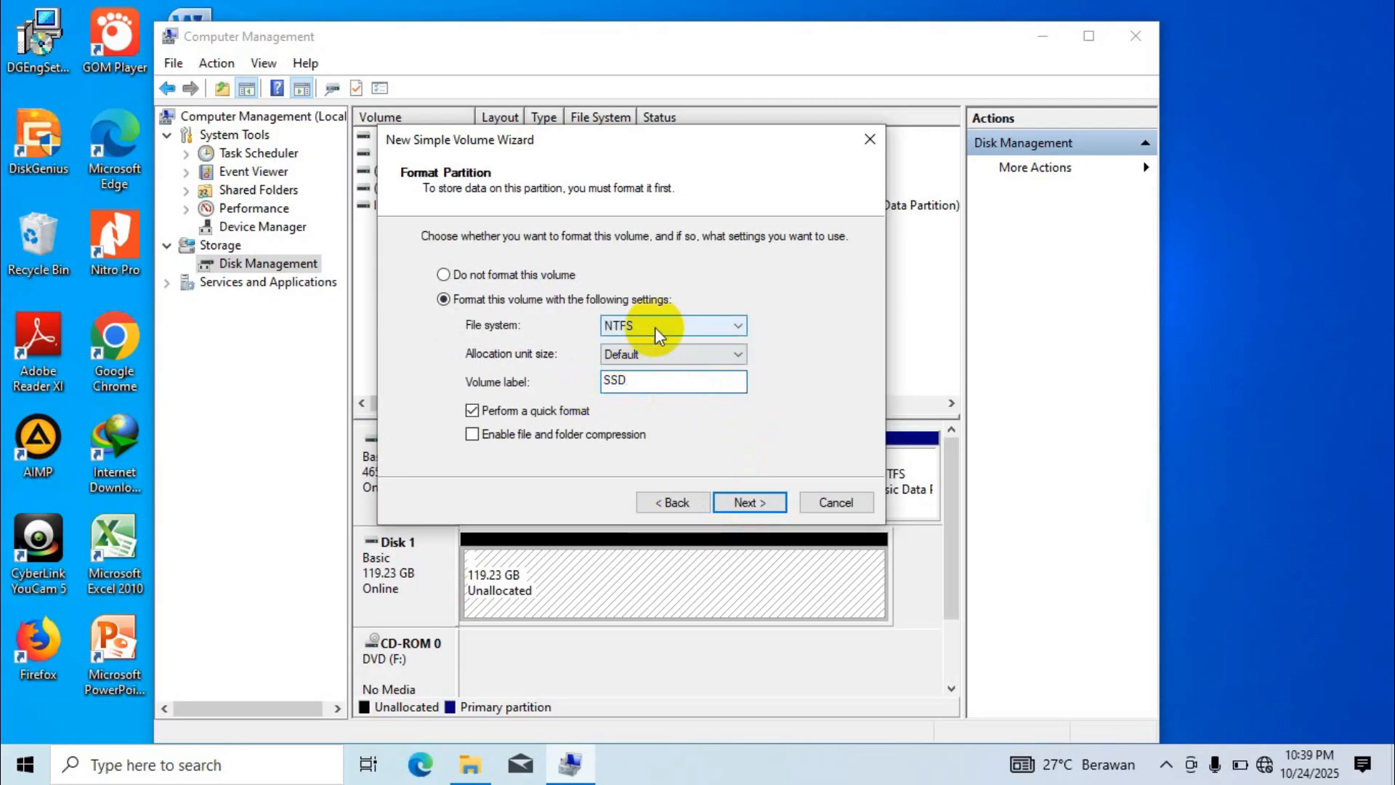
{"action": "left_click", "coordinate": [655, 327]}
{"action": "left_click", "coordinate": [658, 352]}
{"action": "left_click", "coordinate": [659, 354]}
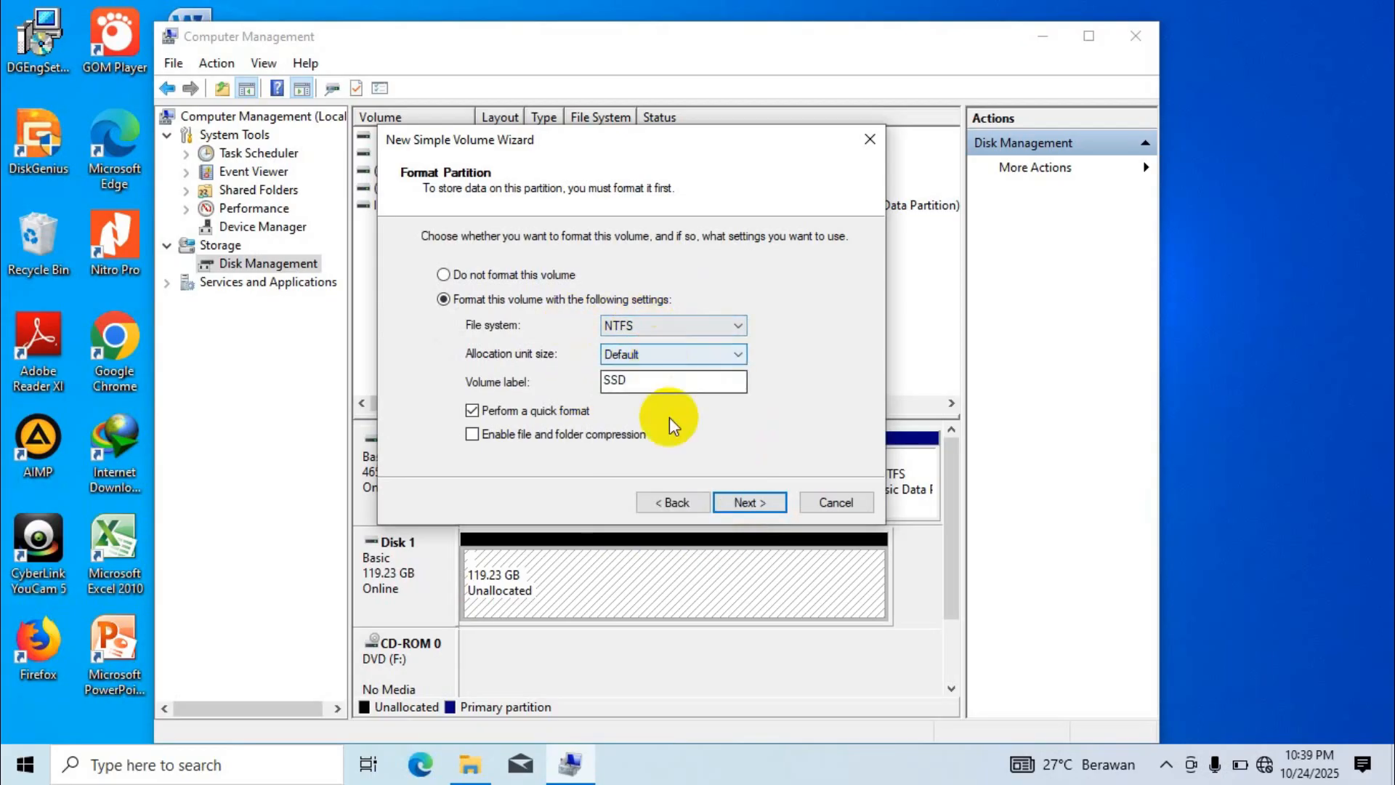
{"action": "left_click", "coordinate": [738, 504]}
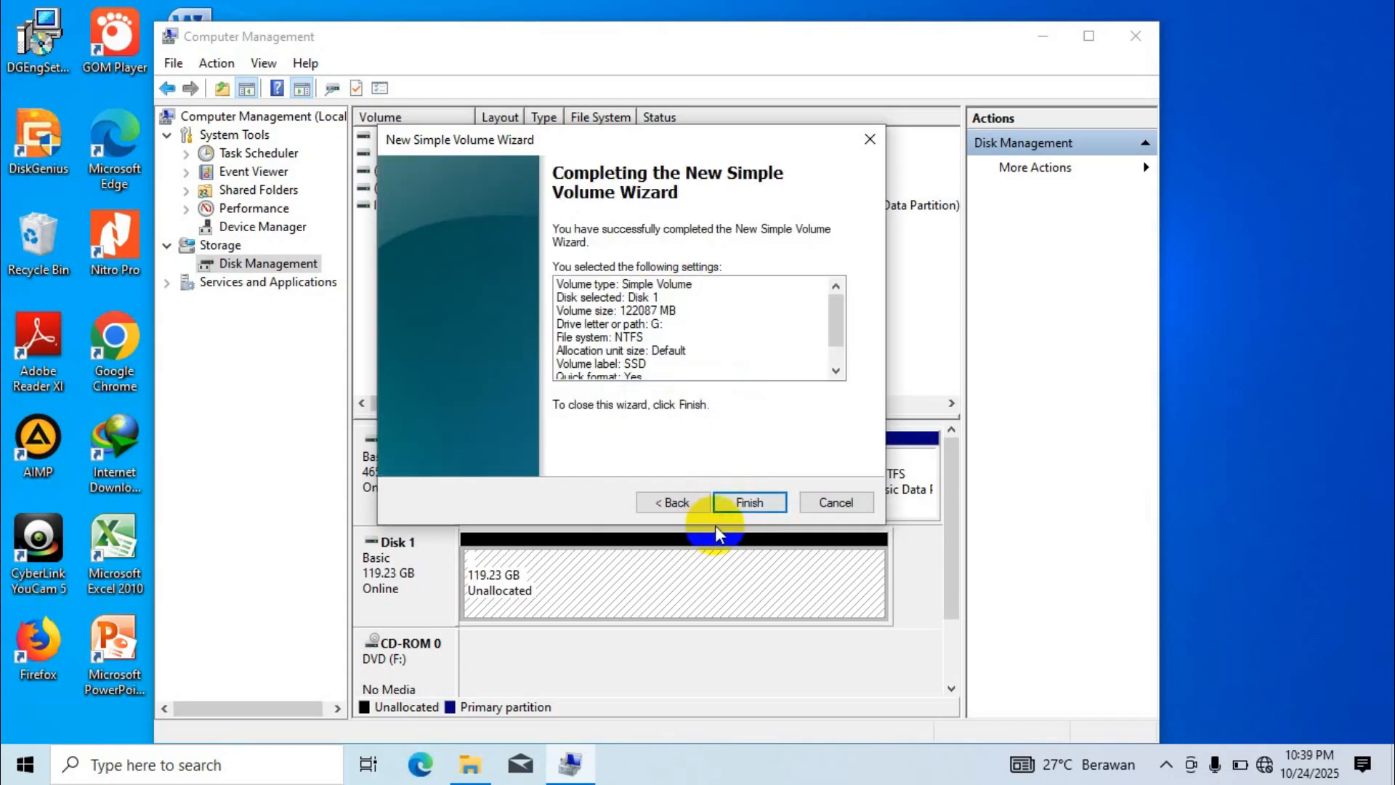
{"action": "left_click", "coordinate": [735, 508]}
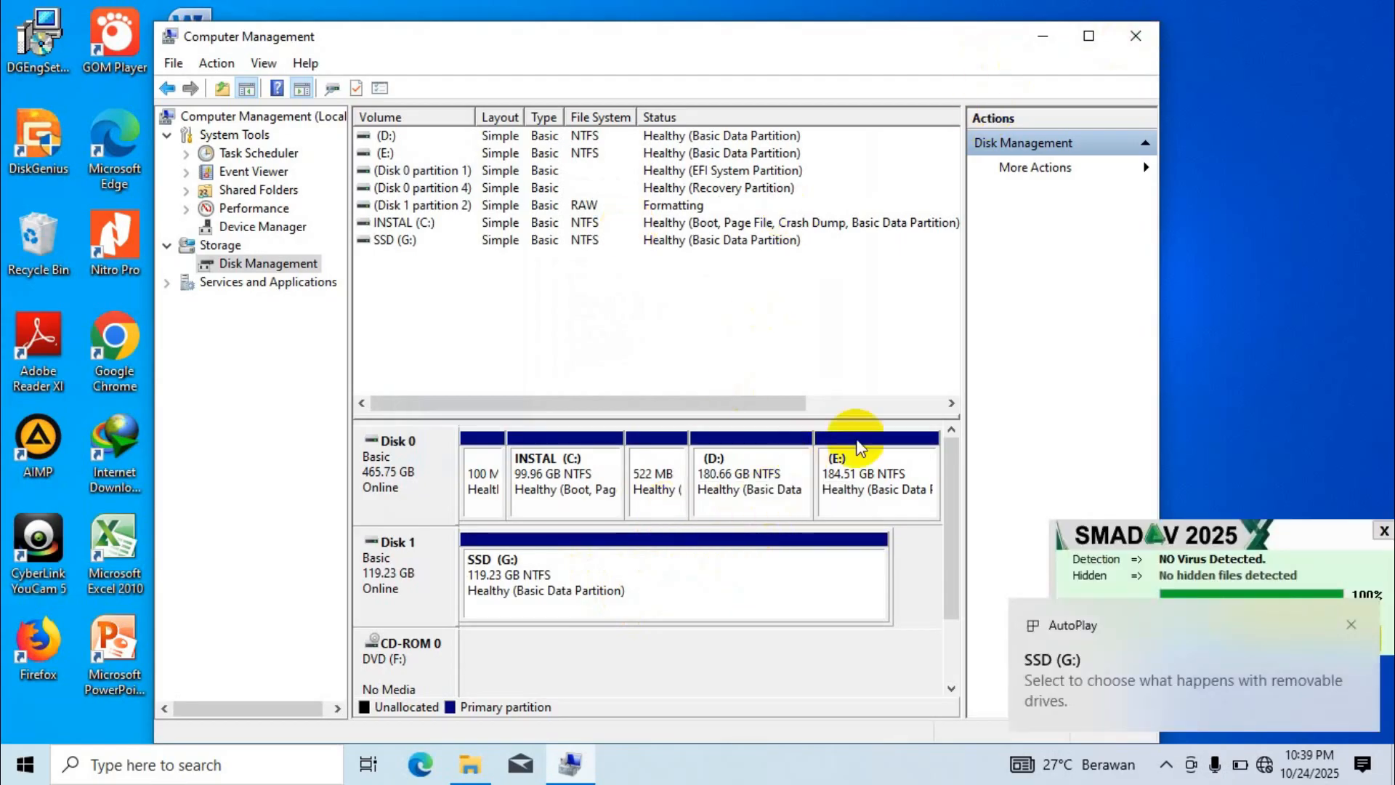
Step: Close Computer Management, check the drives listed under This PC in File Explorer, and close File Explorer
{"action": "left_click", "coordinate": [1136, 35]}
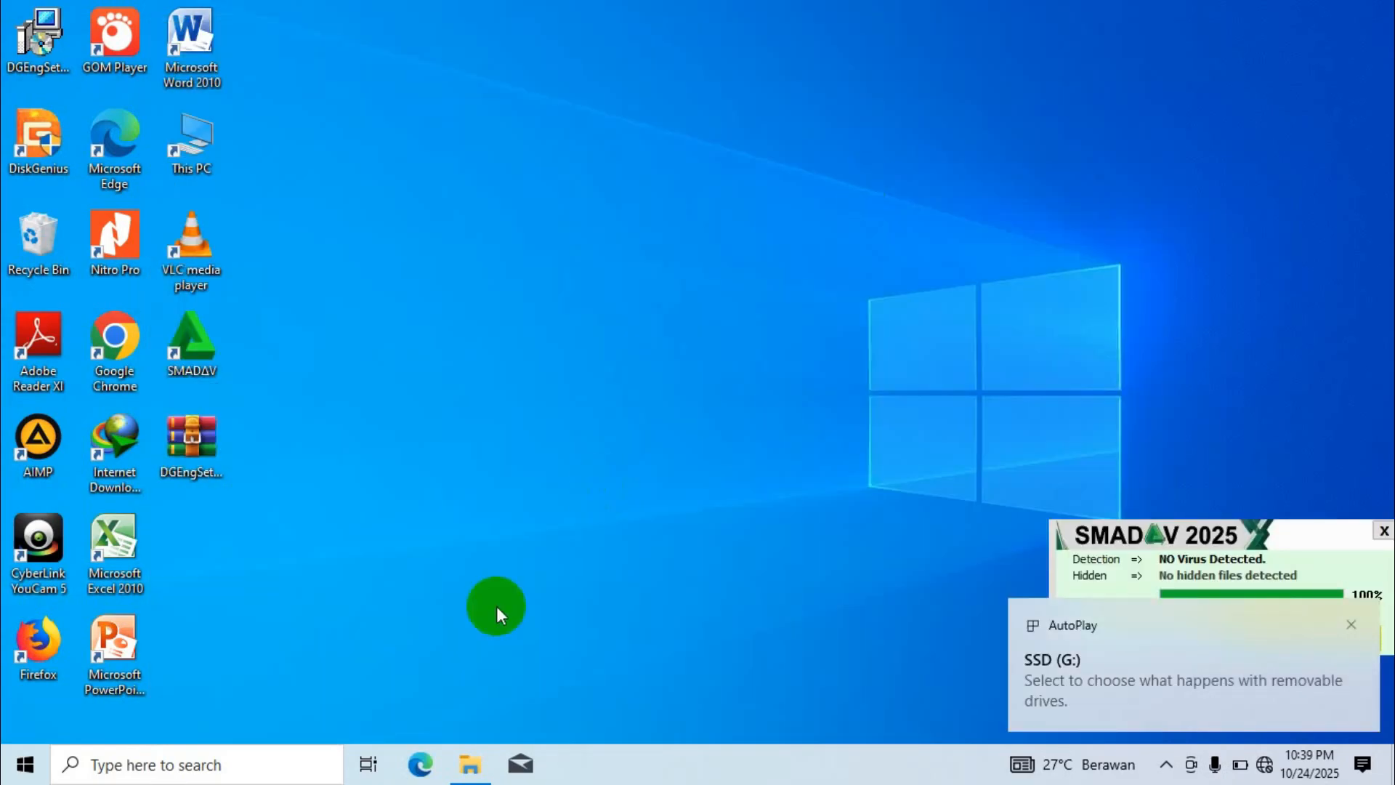
{"action": "left_click", "coordinate": [469, 759]}
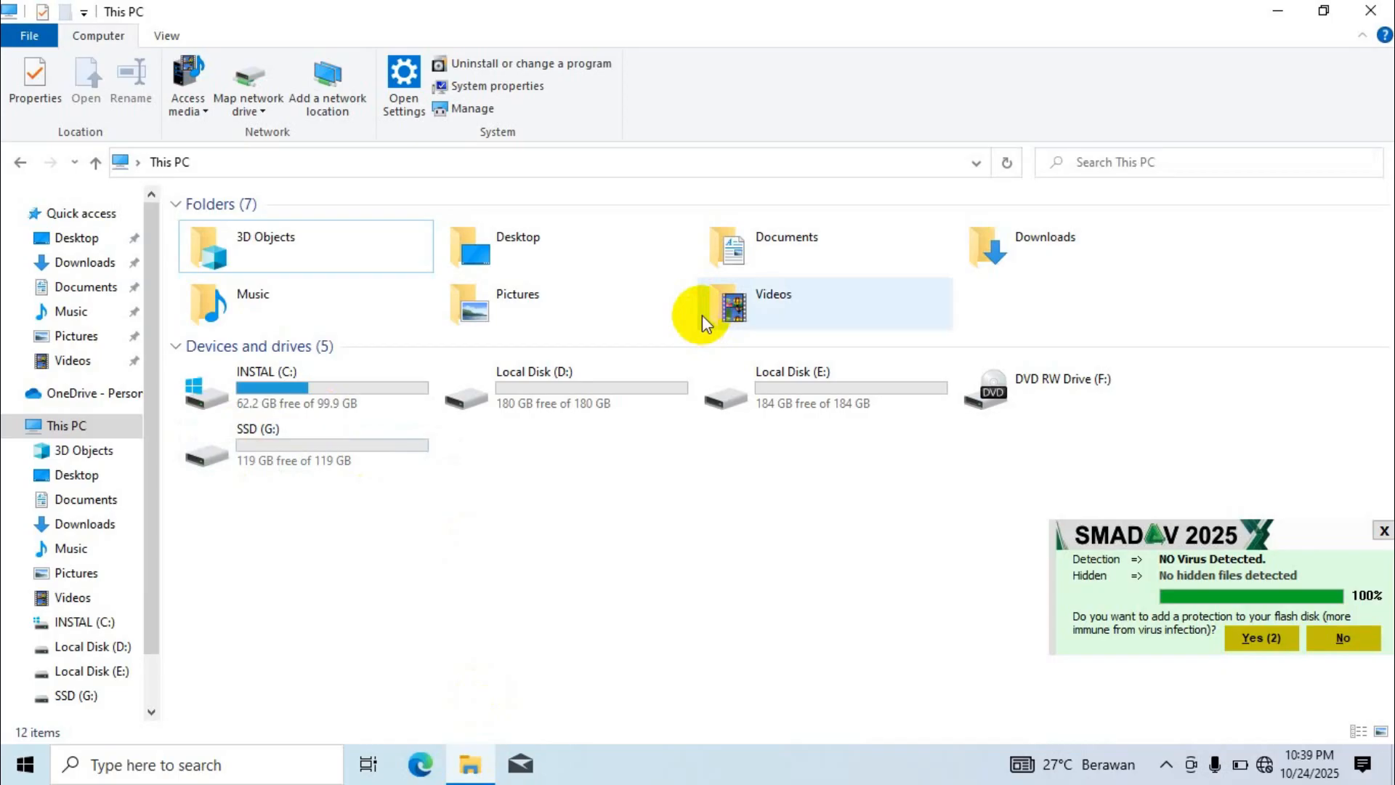
{"action": "left_click", "coordinate": [1370, 10]}
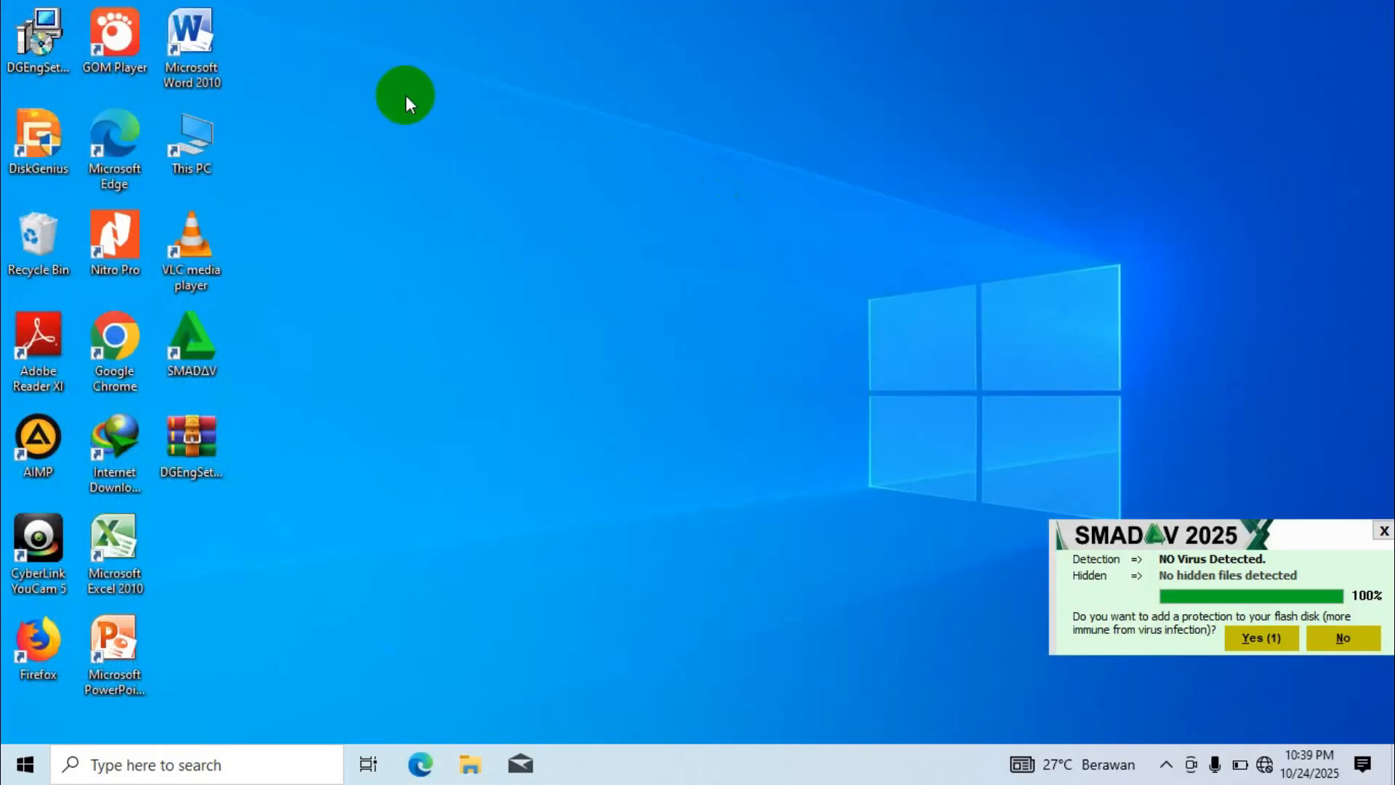
Step: Run DiskGenius as administrator and select the INSTAL(C:) partition on source disk HD0
{"action": "right_click", "coordinate": [46, 135]}
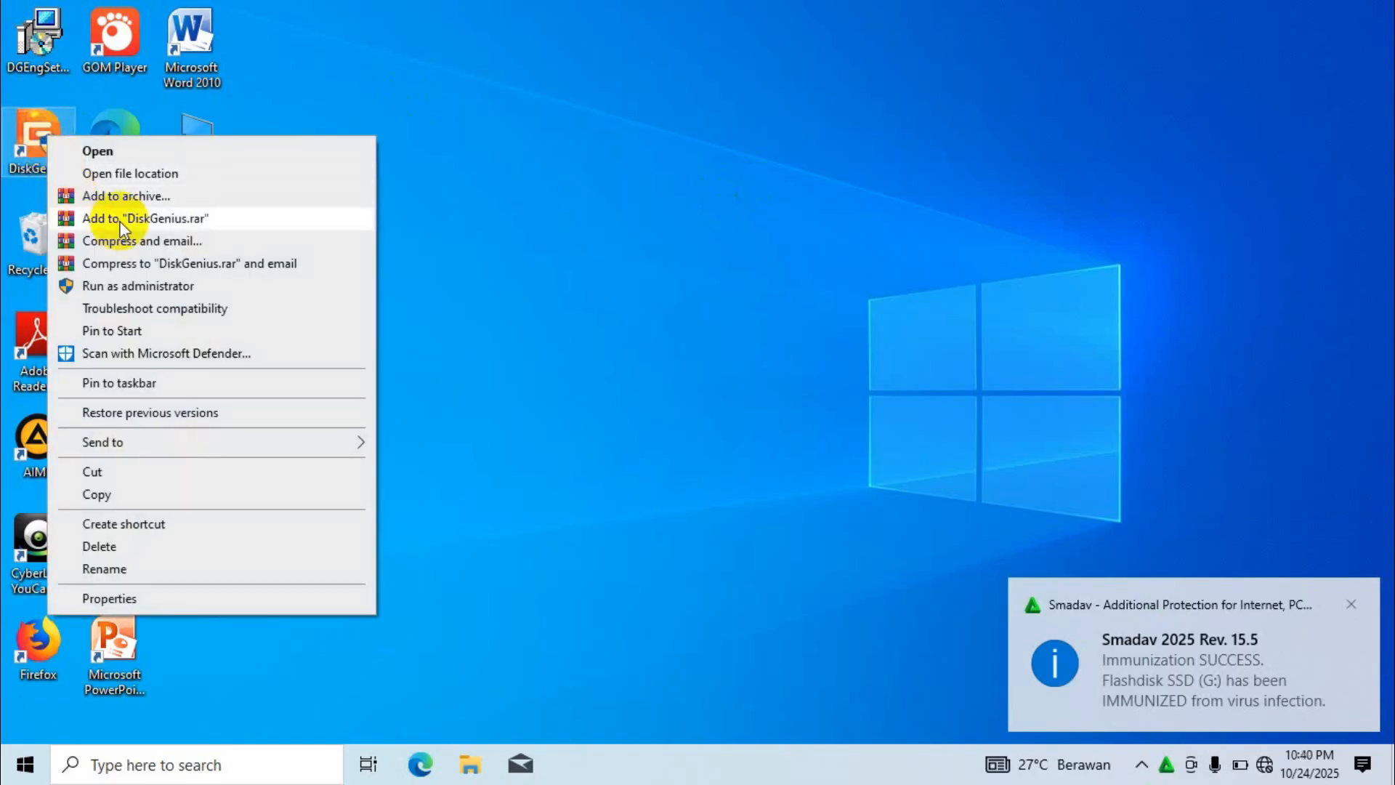
{"action": "left_click", "coordinate": [116, 282]}
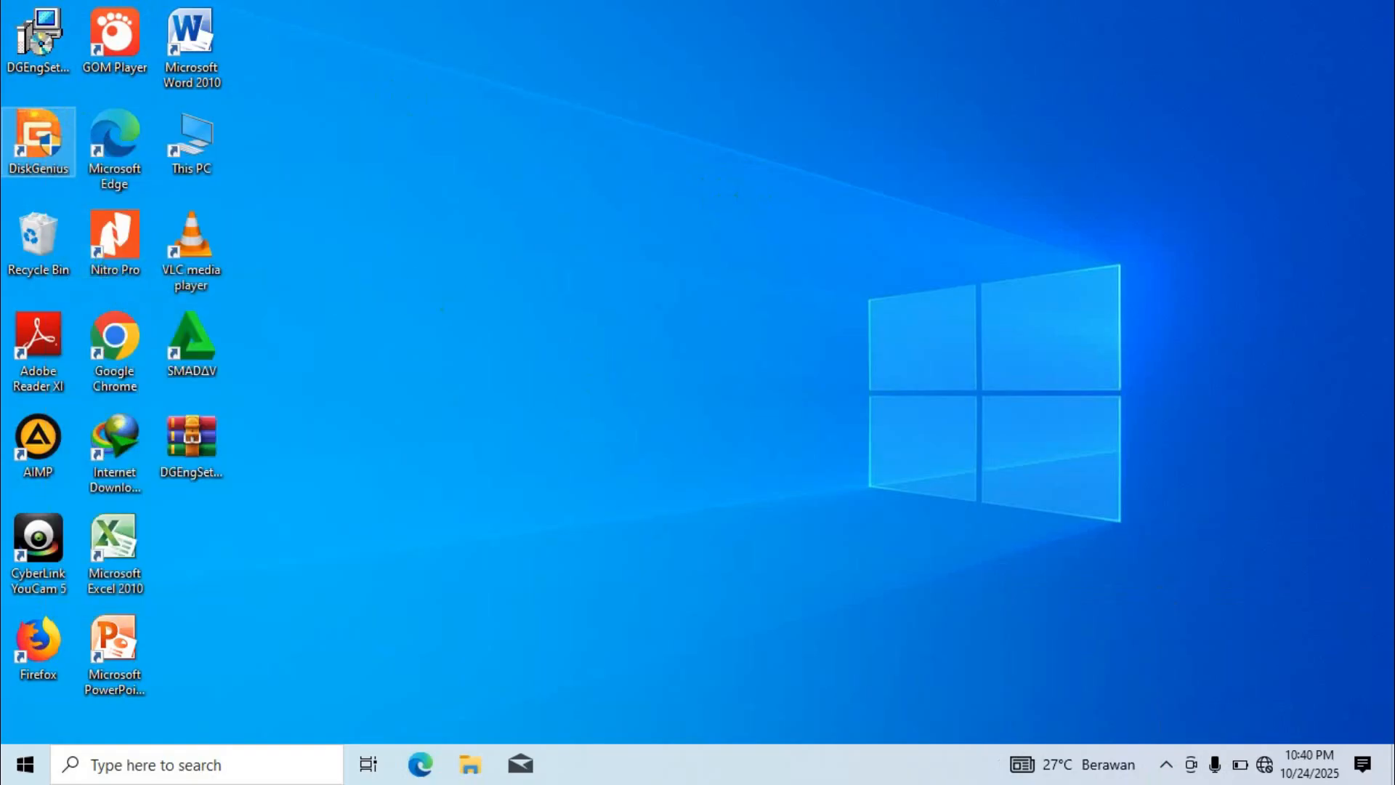
{"action": "left_click", "coordinate": [592, 539]}
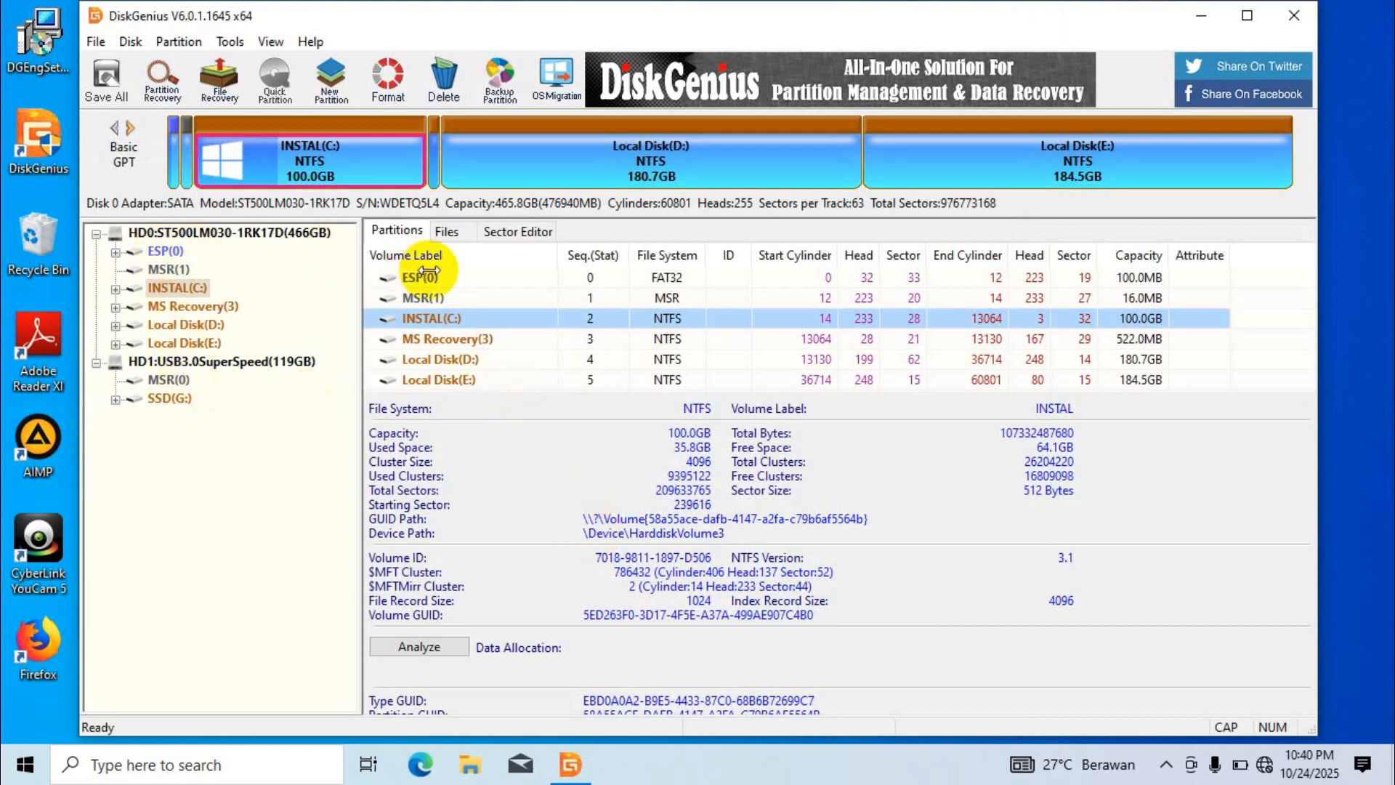
{"action": "left_click", "coordinate": [178, 289]}
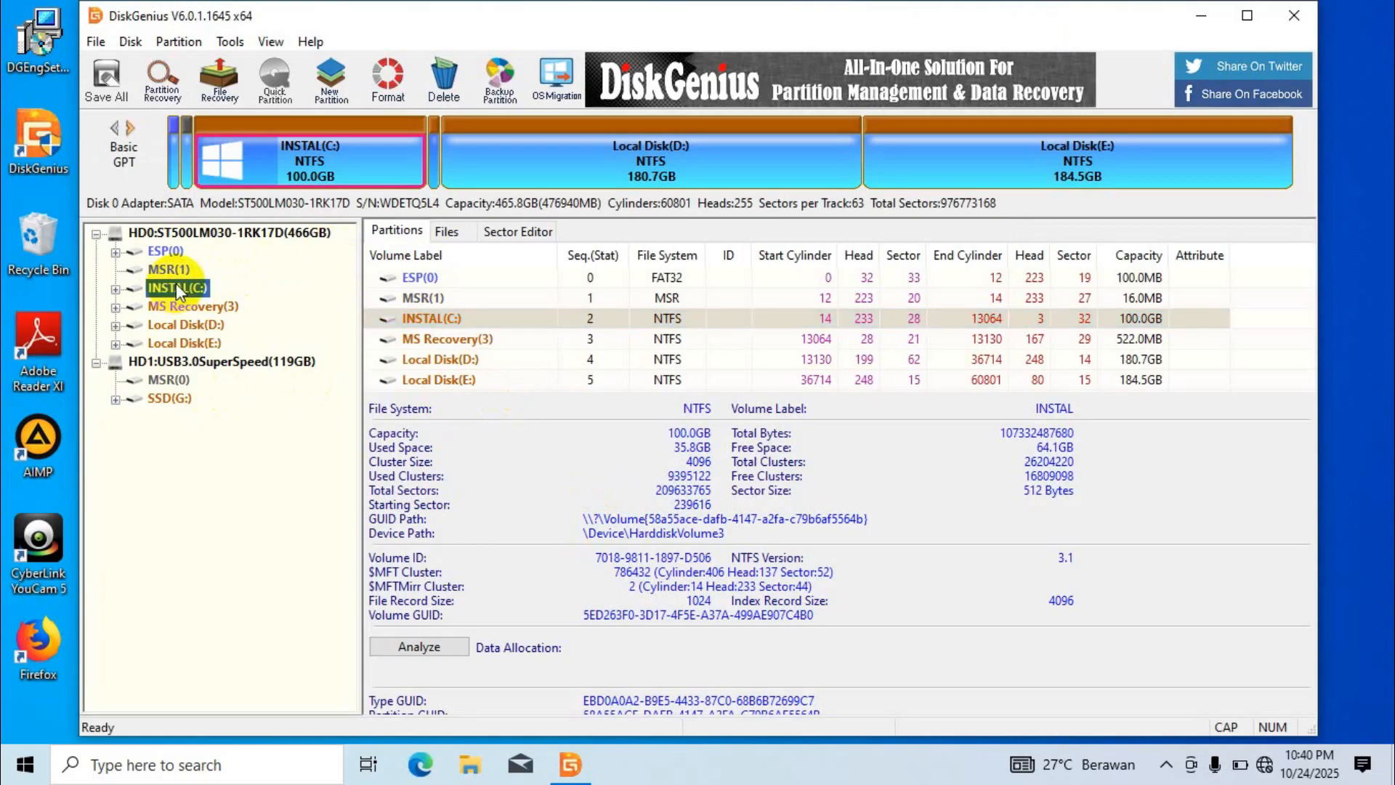
{"action": "left_click", "coordinate": [172, 233]}
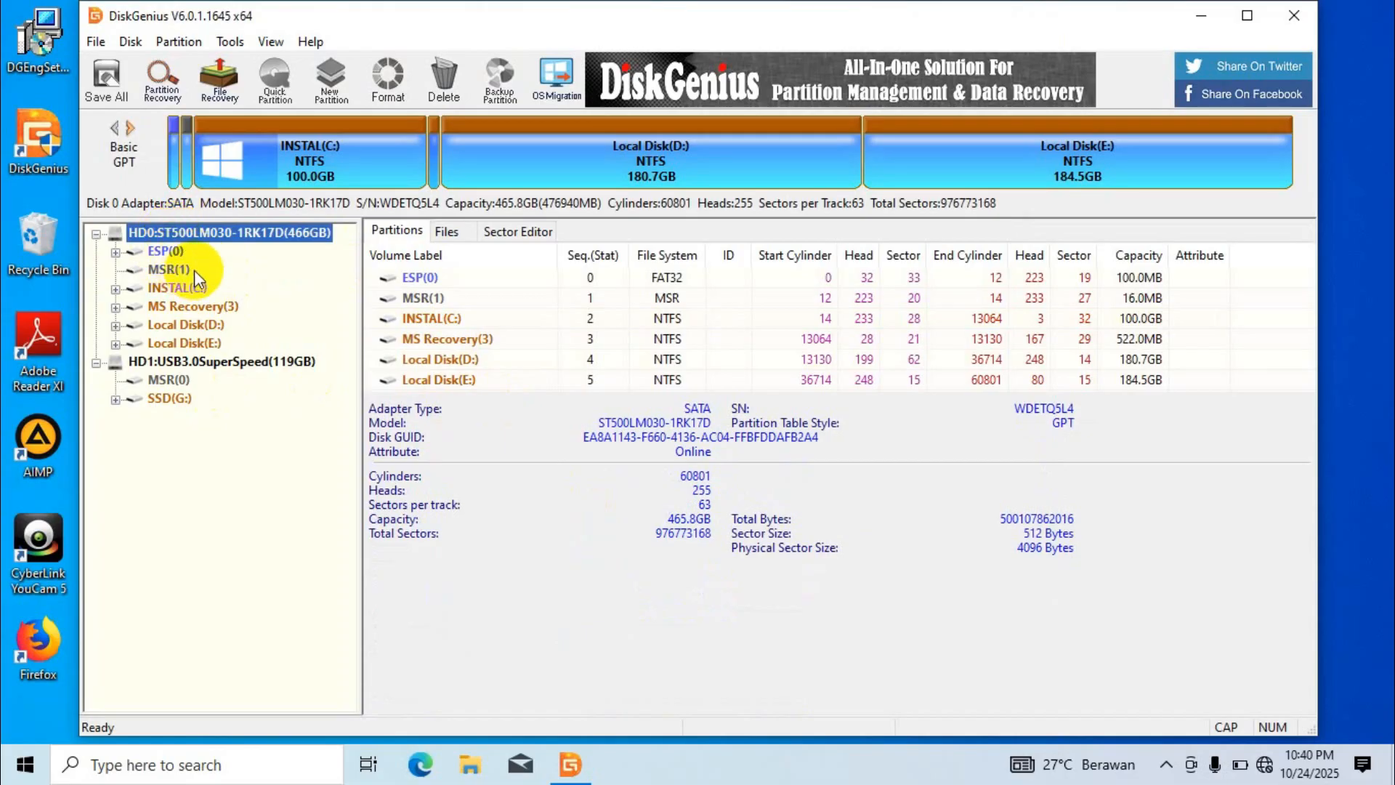
{"action": "left_click", "coordinate": [176, 289]}
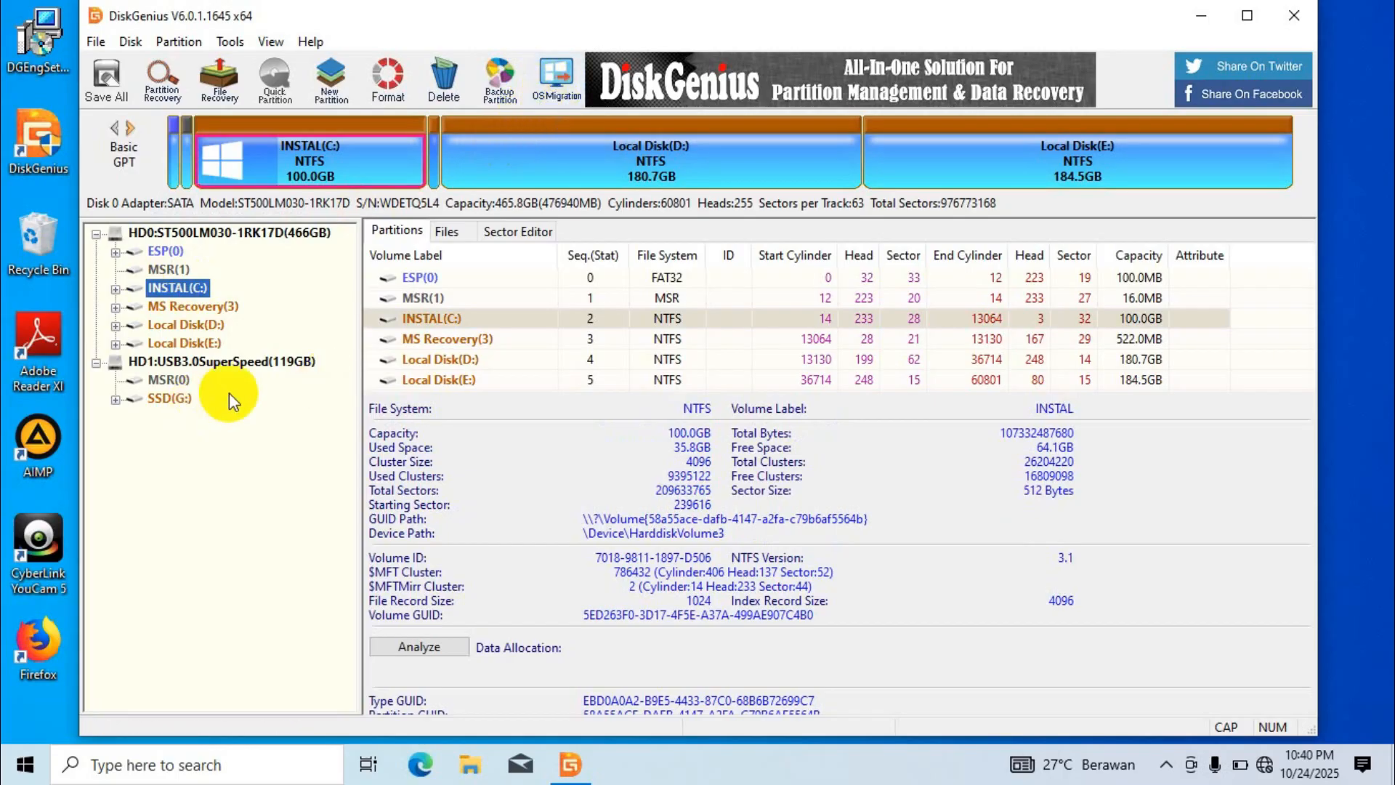
Step: Start OS Migration with HD1:USB3.0SuperSpeed(119GB) as the target disk and accept overwriting its files and partitions
{"action": "left_click", "coordinate": [550, 82]}
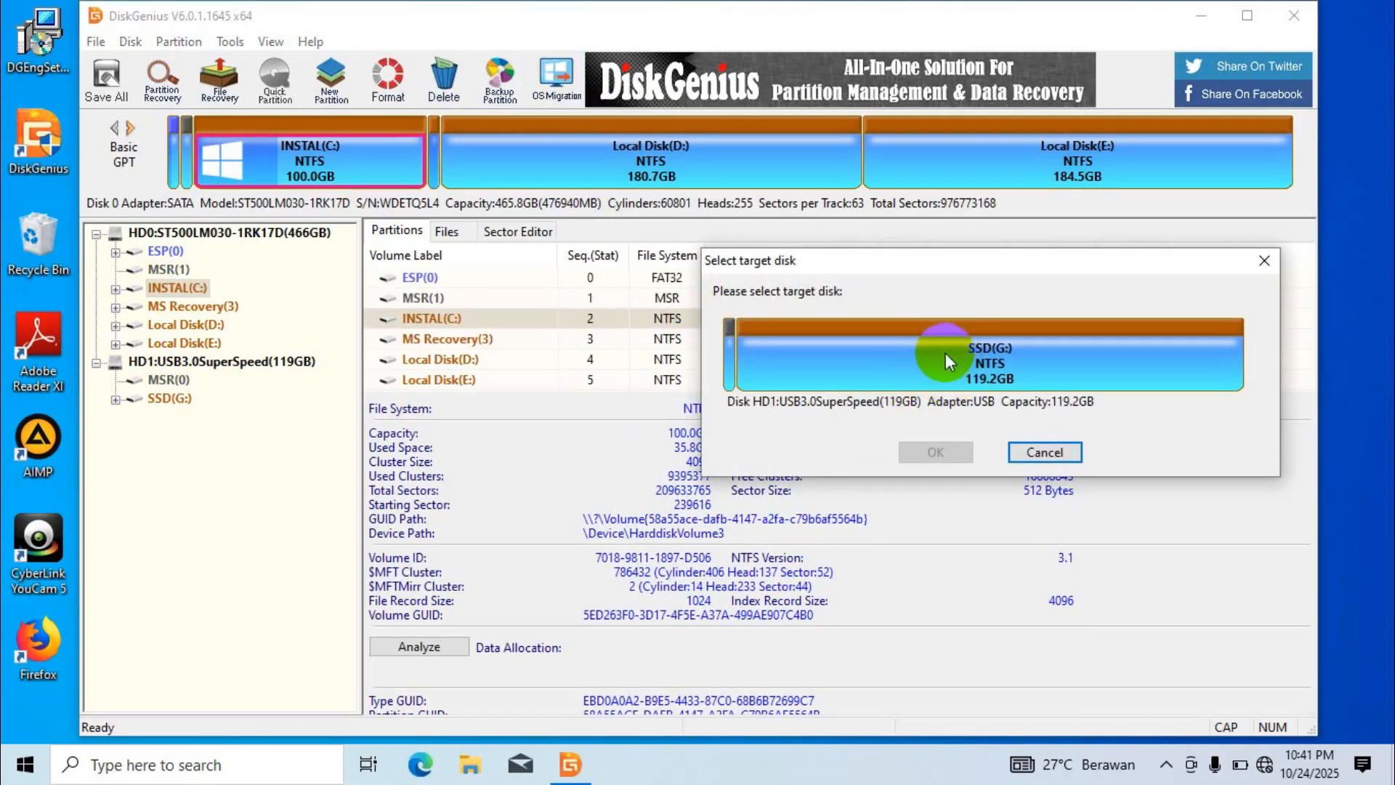
{"action": "left_click", "coordinate": [930, 354]}
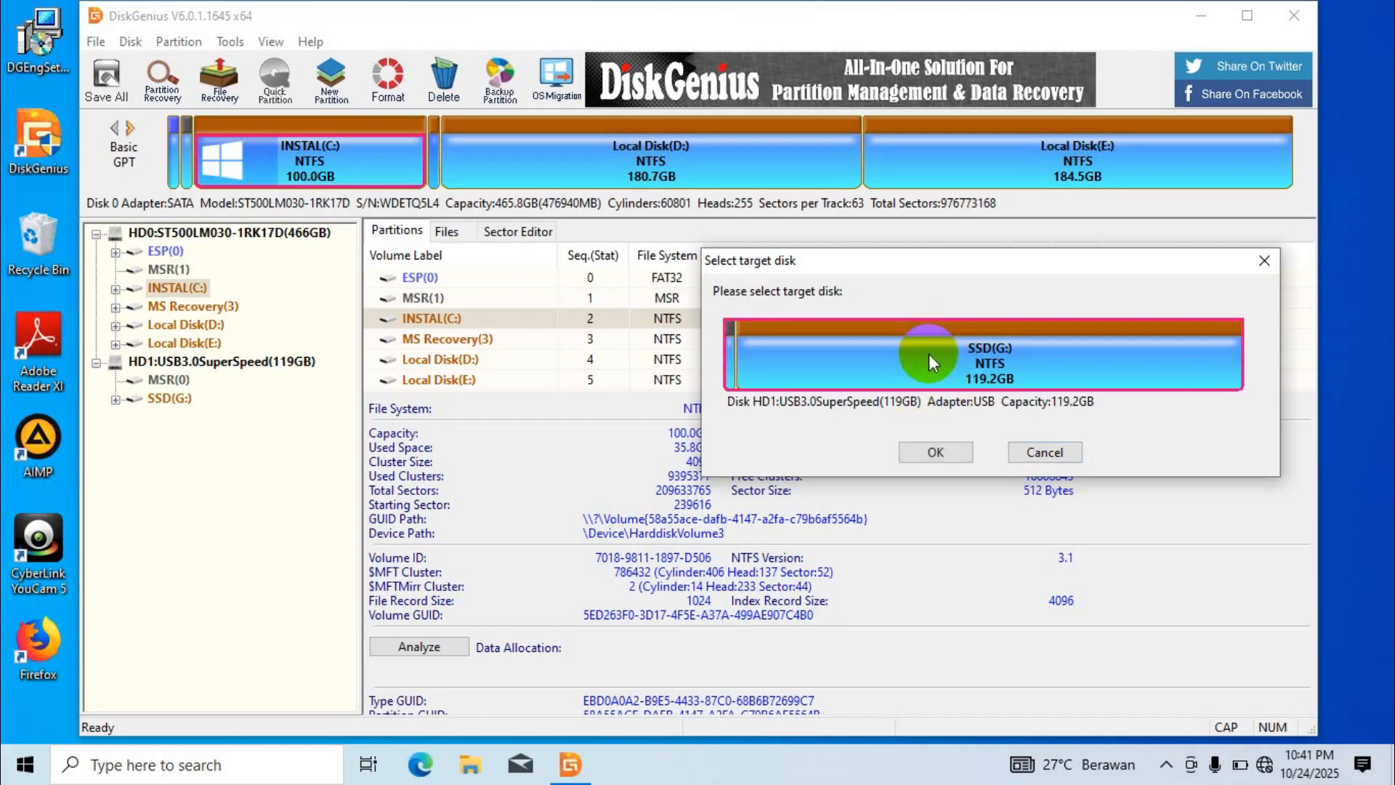
{"action": "left_click", "coordinate": [935, 451]}
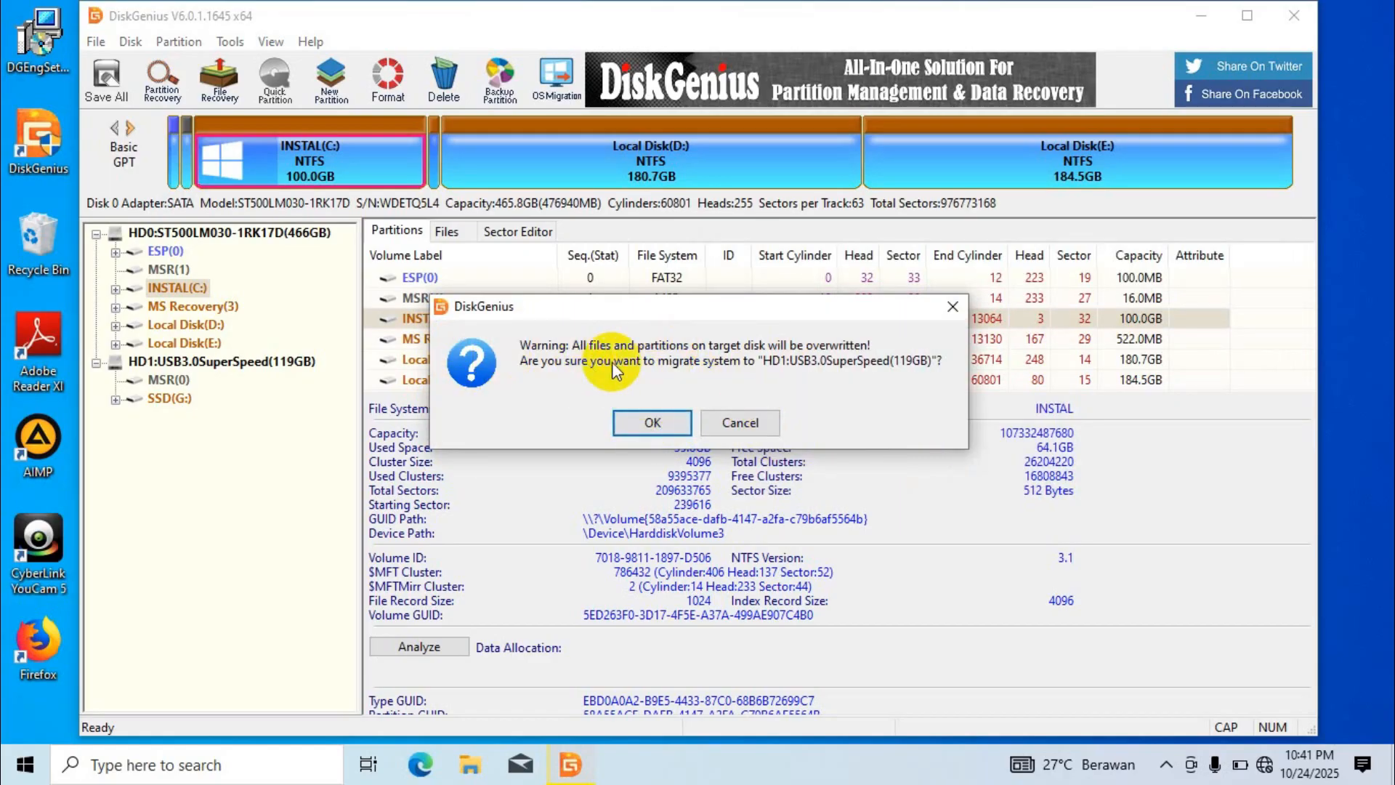
{"action": "left_click", "coordinate": [652, 423]}
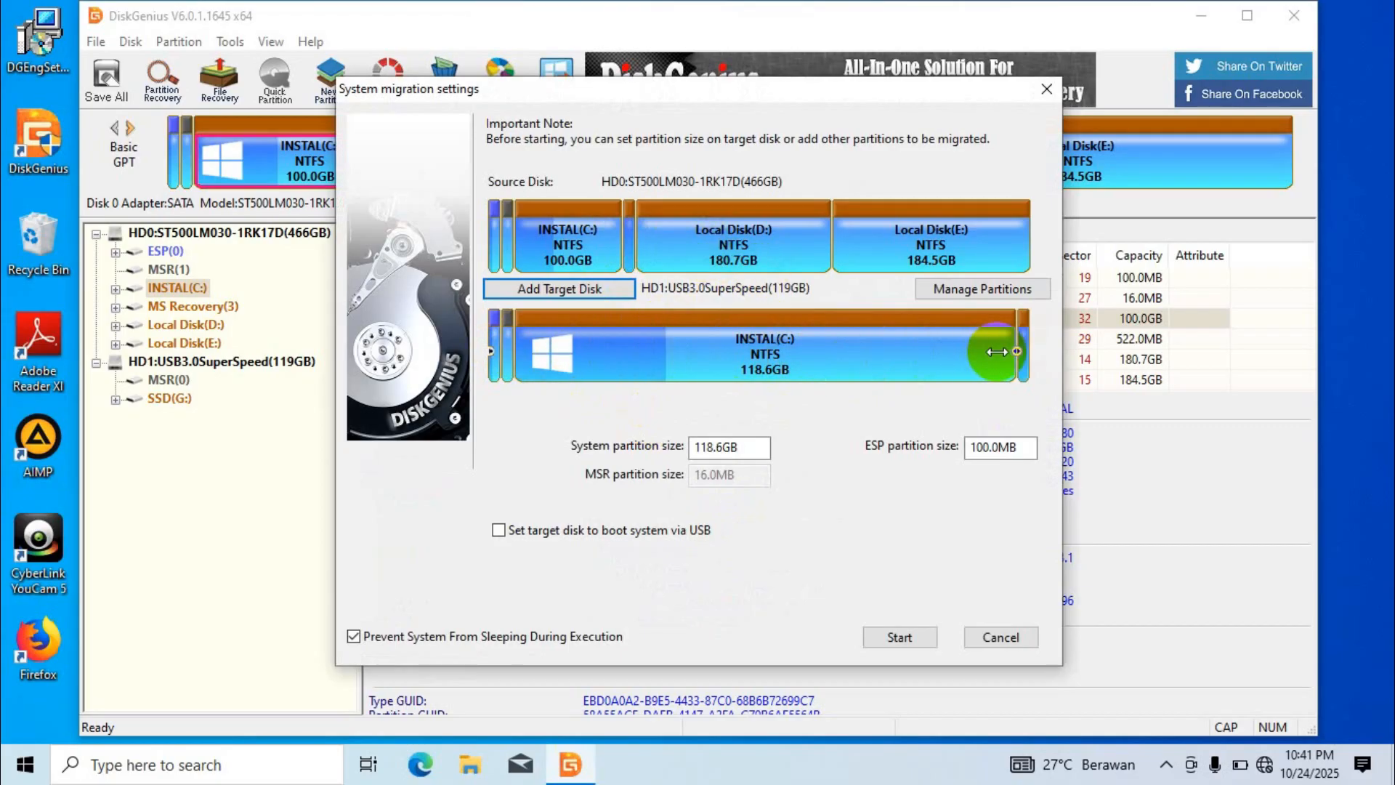
Step: Shrink the INSTAL(C:) system partition on the target disk to about 100.8 GB, leaving free space at the disk's end
{"action": "left_click_drag", "start_coordinate": [1012, 351], "coordinate": [924, 348]}
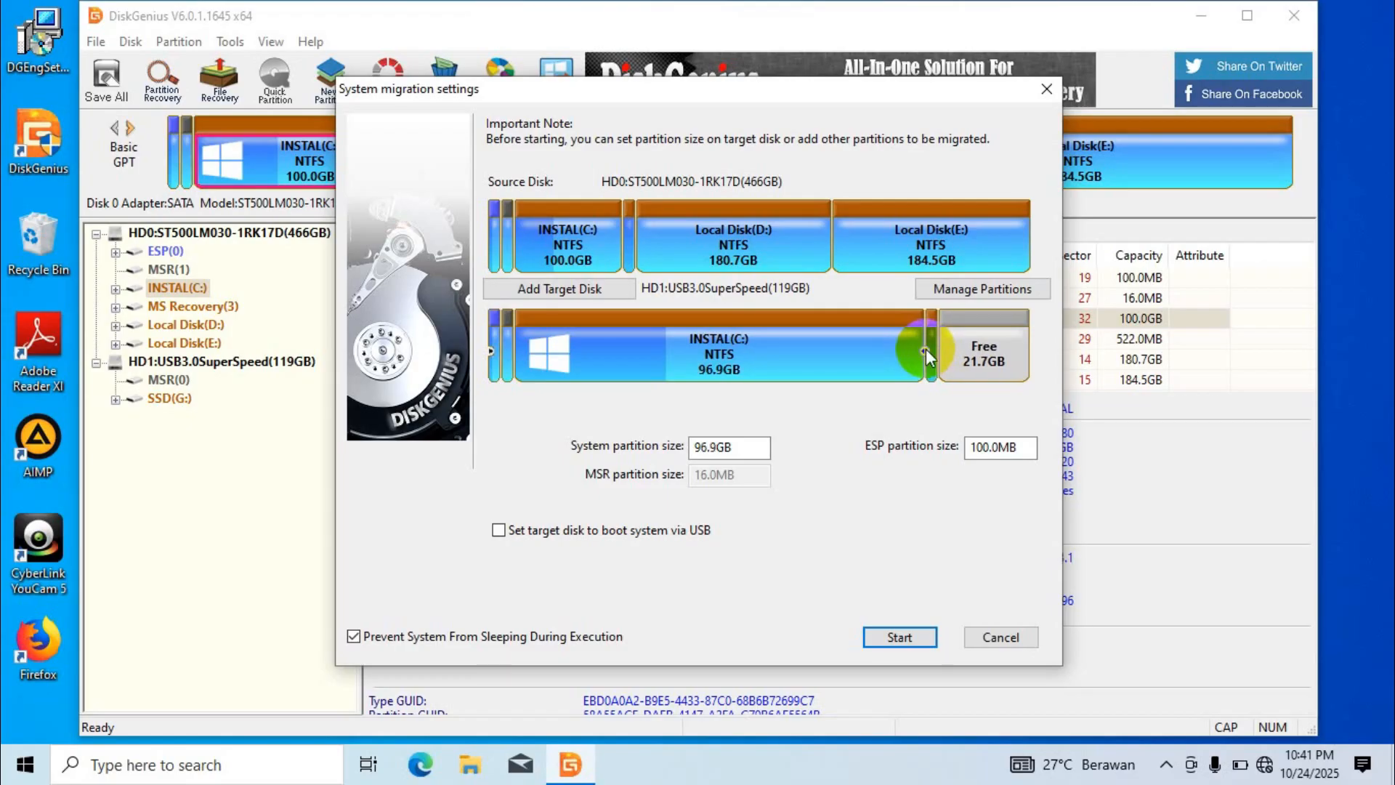
{"action": "left_click", "coordinate": [572, 237]}
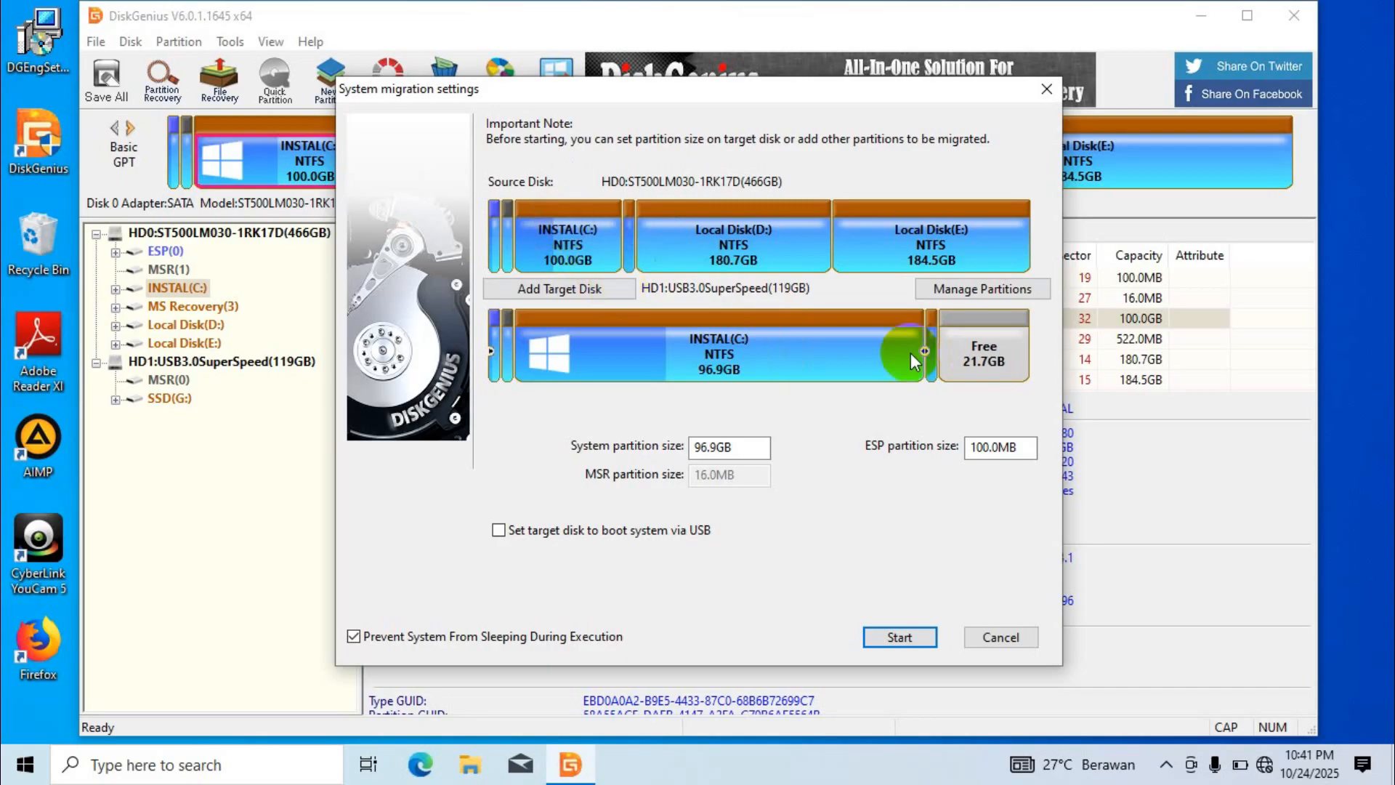
{"action": "mouse_move", "coordinate": [923, 351]}
{"action": "left_mouse_down"}
{"action": "mouse_move", "coordinate": [874, 340]}
{"action": "mouse_move", "coordinate": [942, 339]}
{"action": "left_mouse_up"}
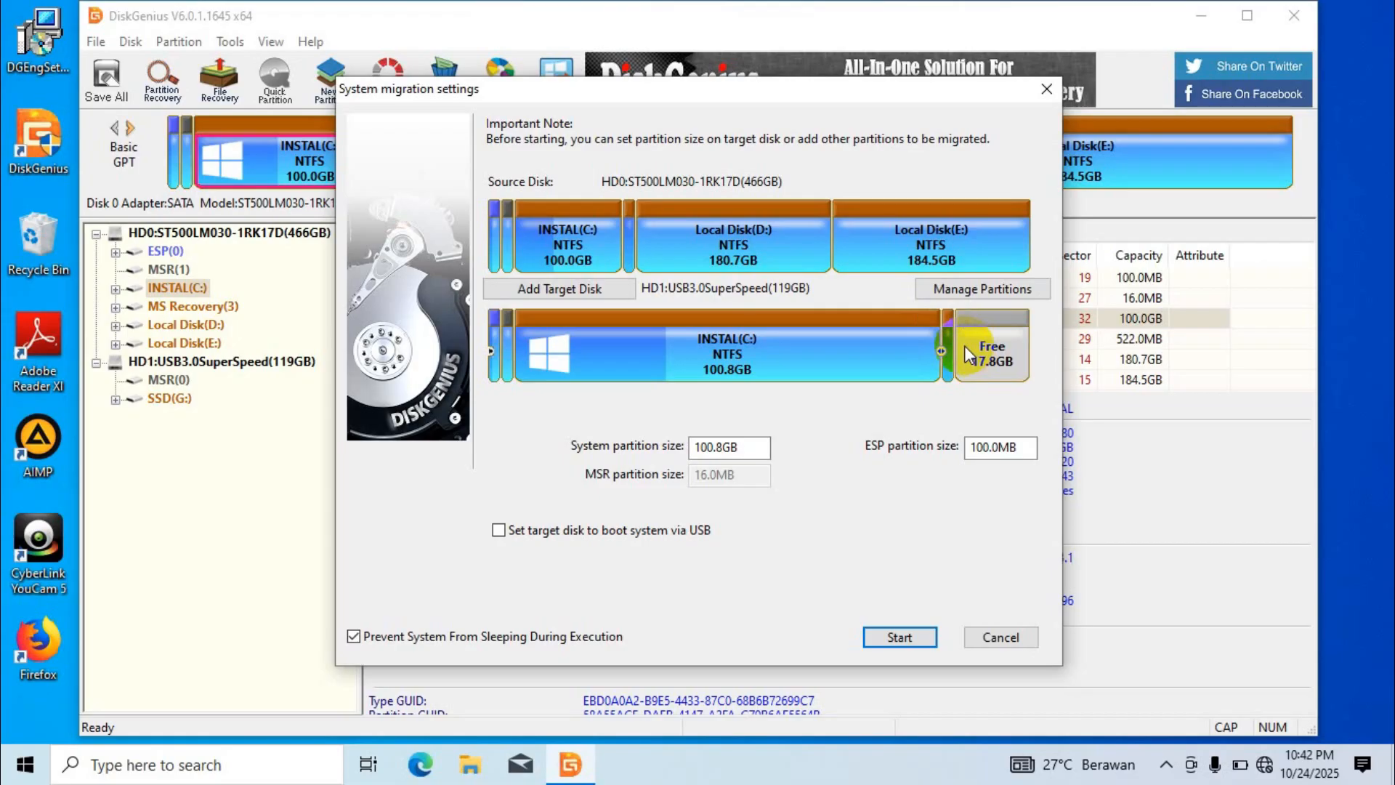
{"action": "left_click", "coordinate": [843, 347]}
{"action": "left_click", "coordinate": [785, 343]}
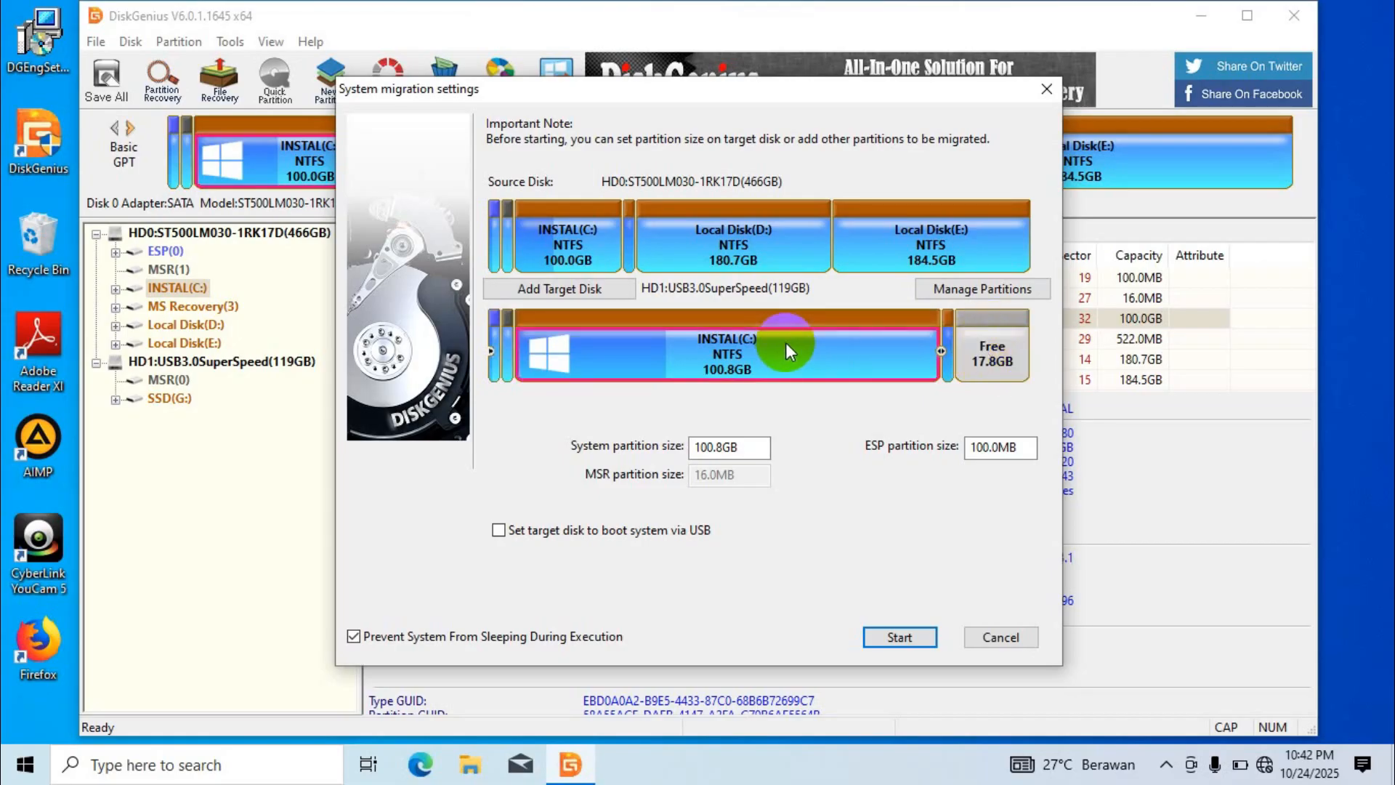
{"action": "left_click", "coordinate": [879, 341]}
{"action": "left_click", "coordinate": [615, 245]}
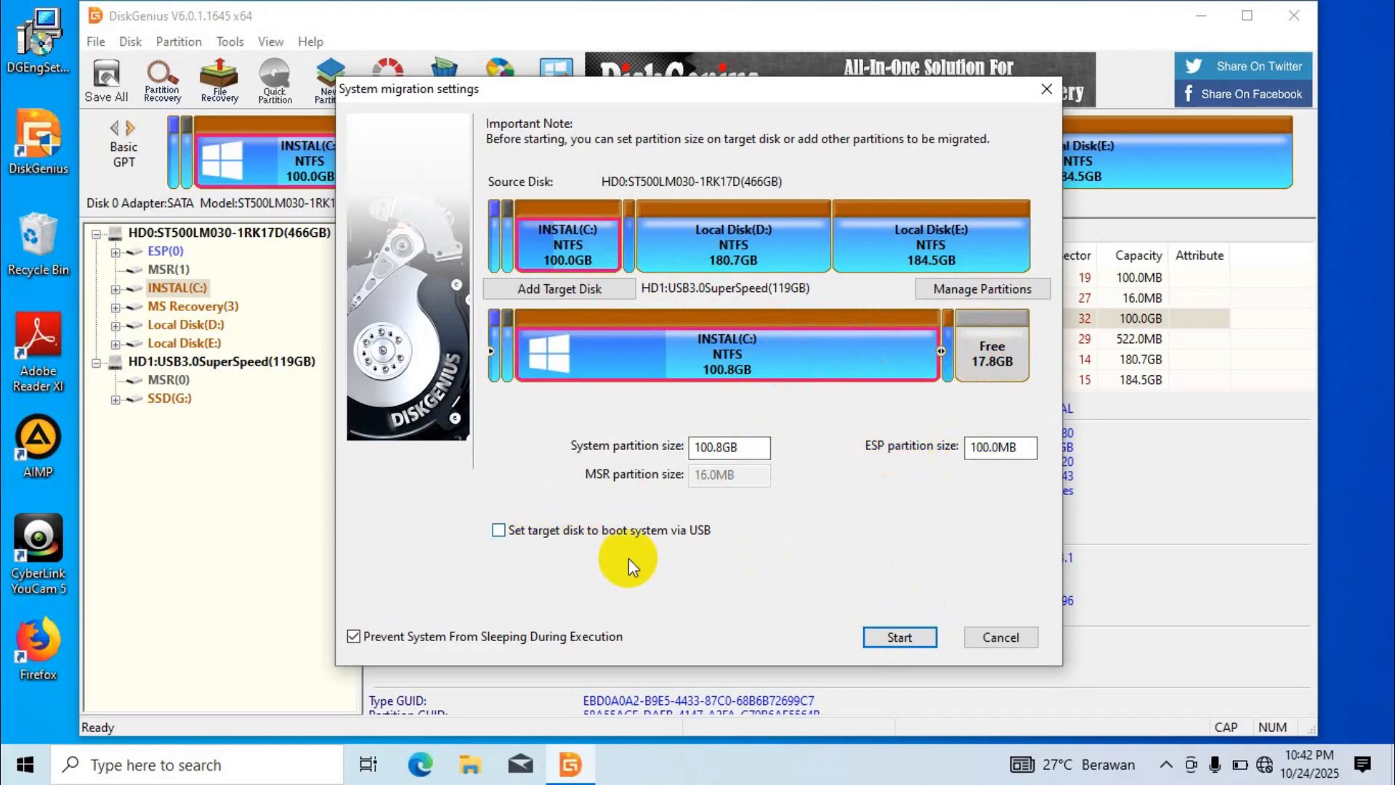
Step: Run the system migration to the target disk using Hot Migration, and complete the wizard once it is done
{"action": "left_click", "coordinate": [894, 636]}
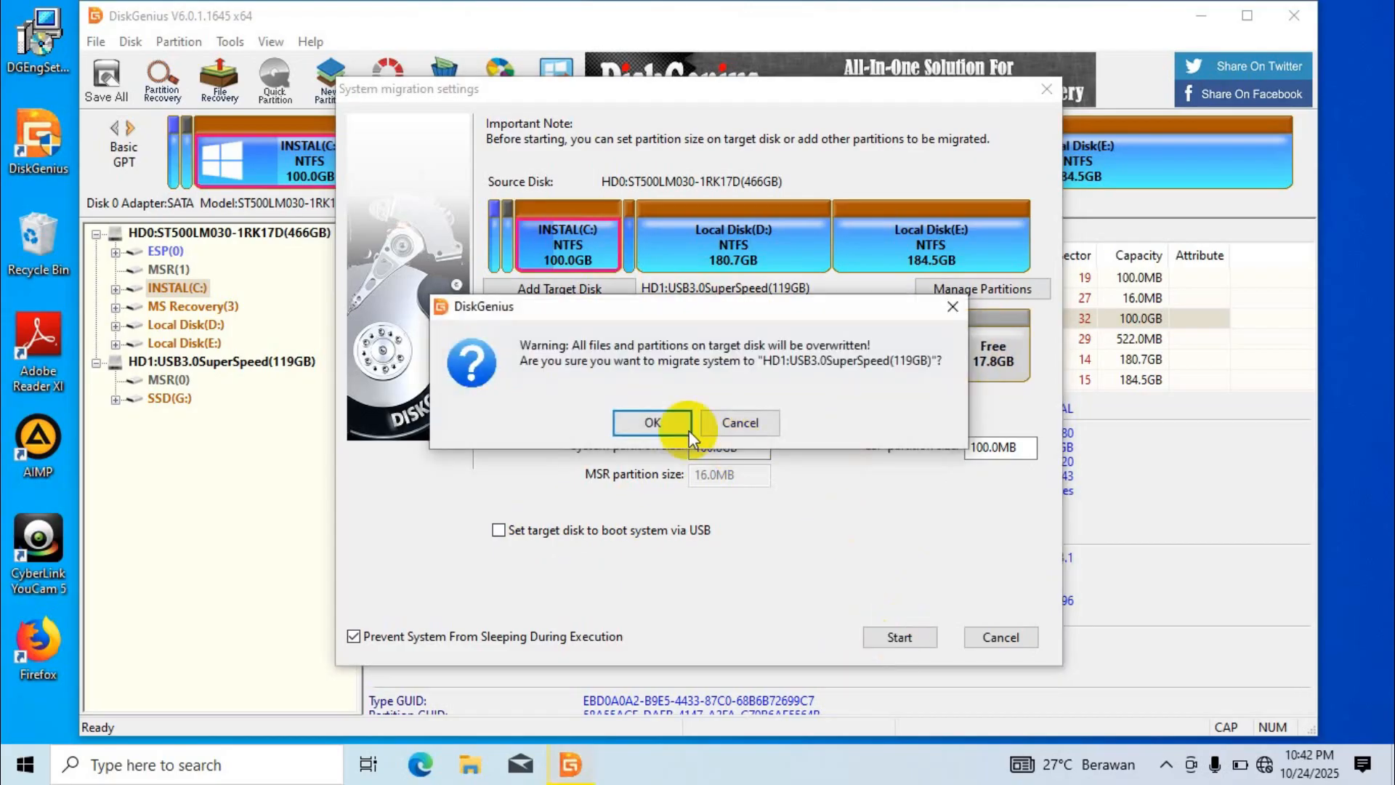
{"action": "left_click", "coordinate": [660, 421]}
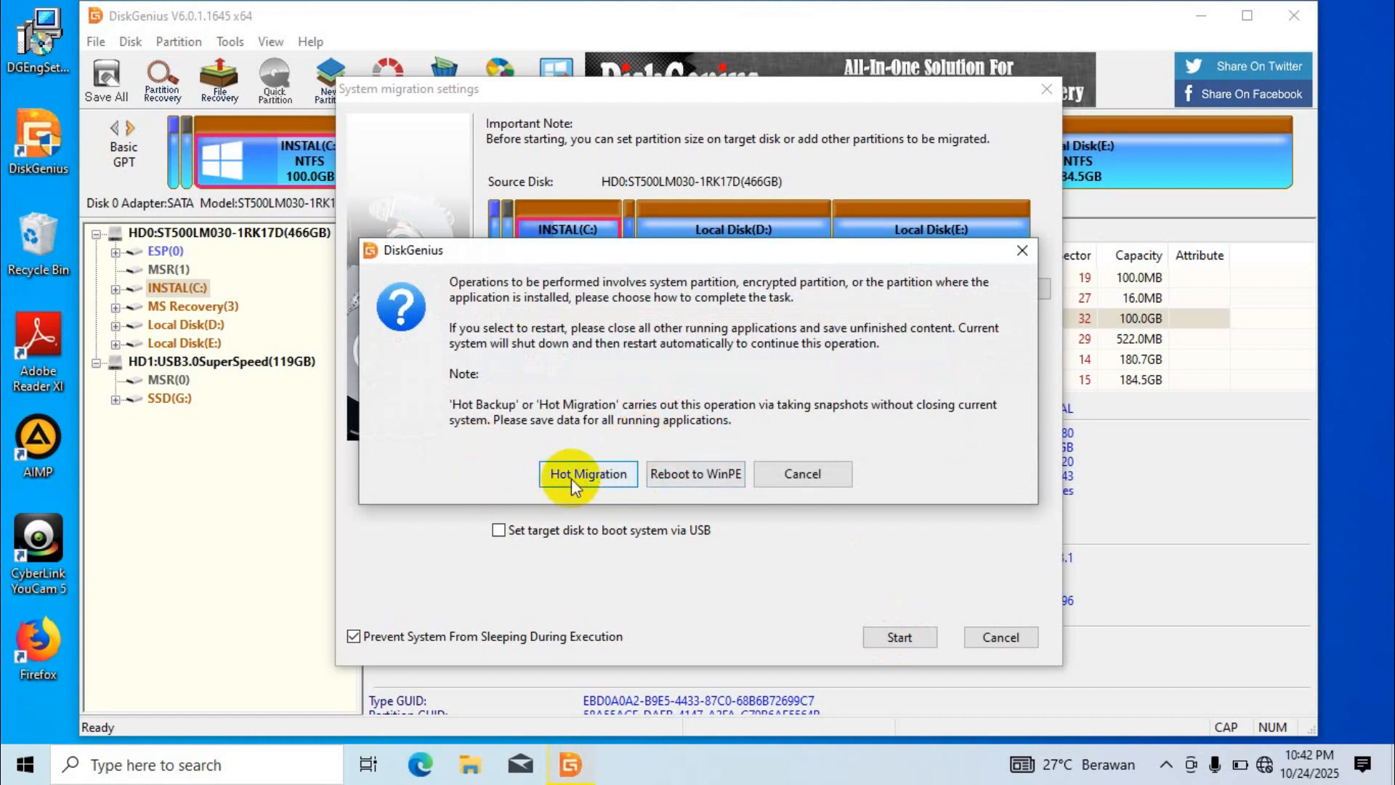
{"action": "left_click", "coordinate": [593, 480]}
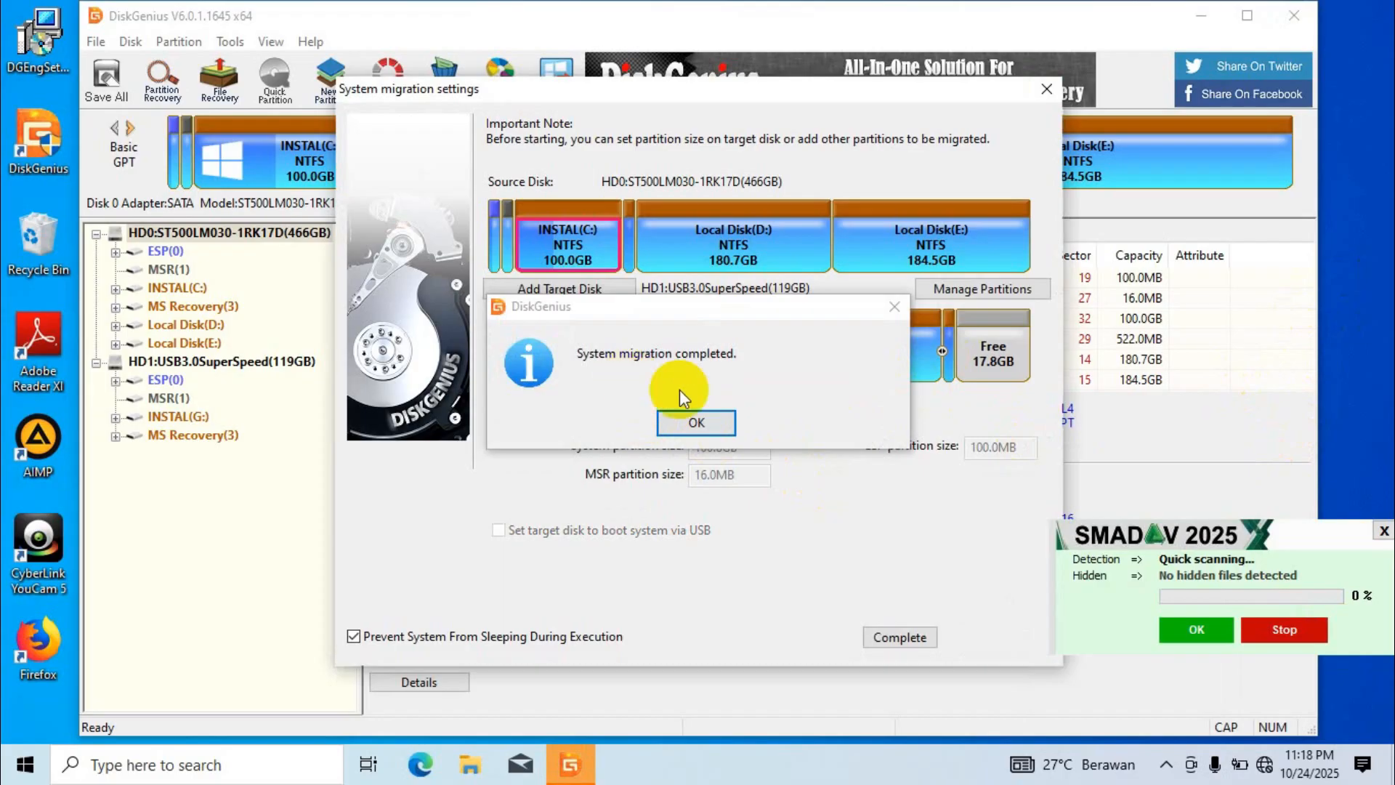
{"action": "left_click", "coordinate": [692, 419]}
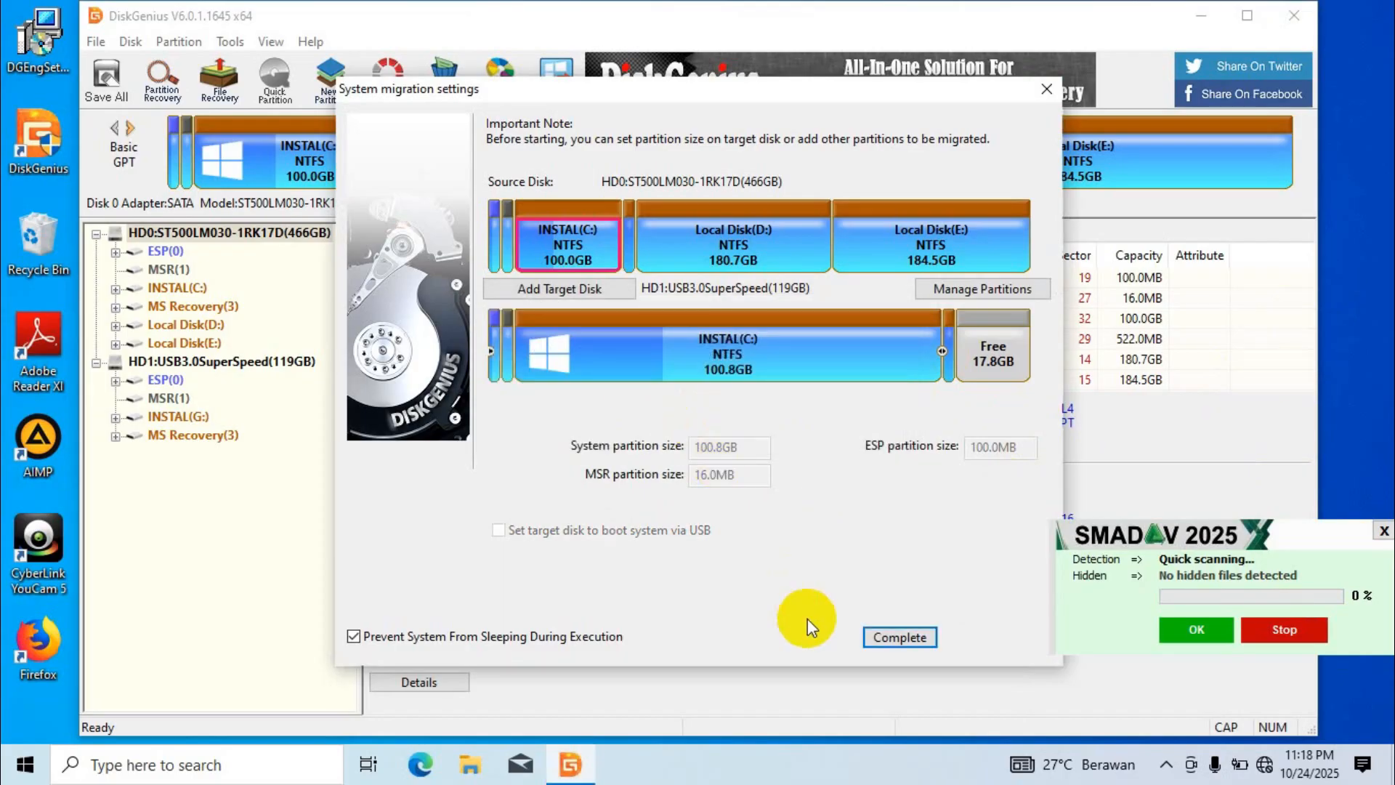
{"action": "left_click", "coordinate": [900, 637]}
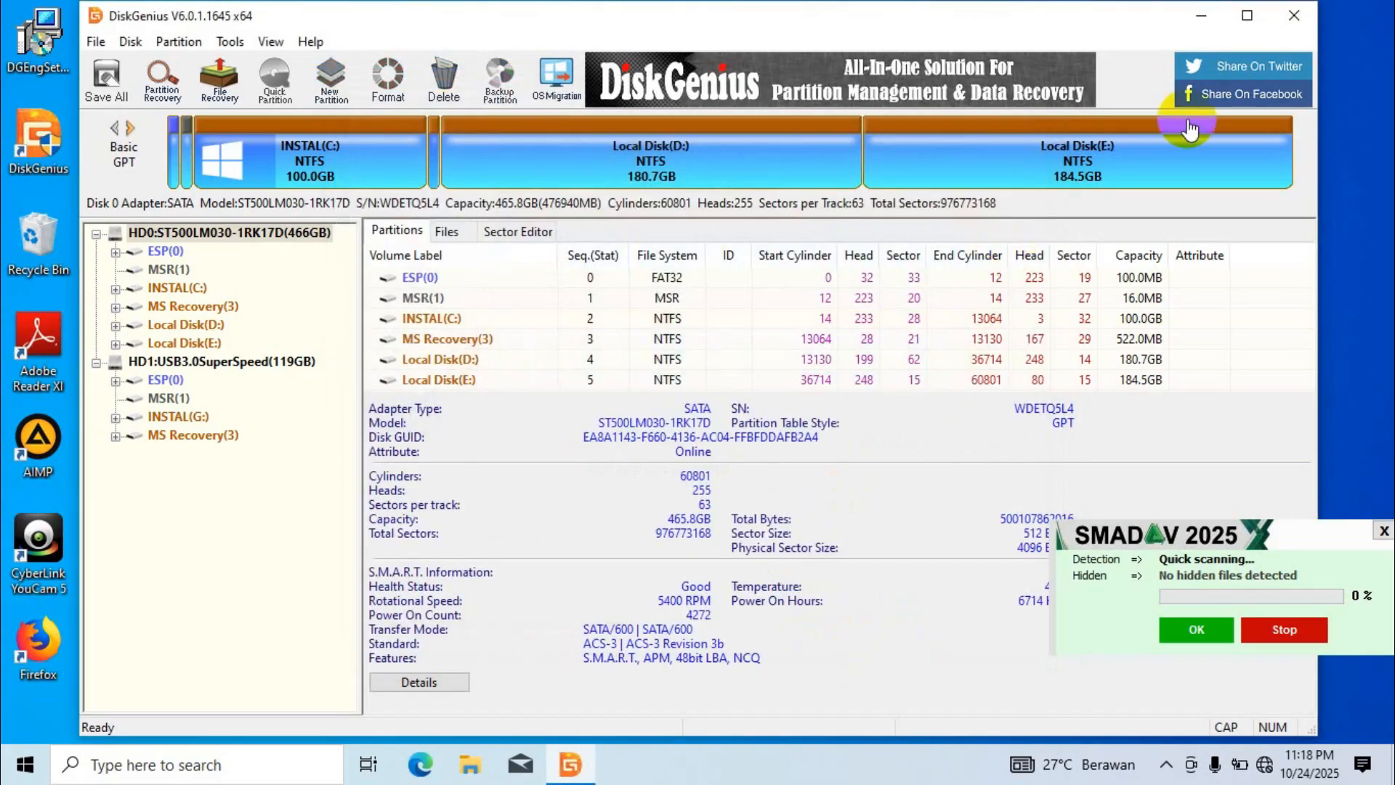
Step: Close DiskGenius, compare INSTAL (C:) with the migrated INSTAL (G:) under This PC, and close the File Explorer window
{"action": "left_click", "coordinate": [1294, 17]}
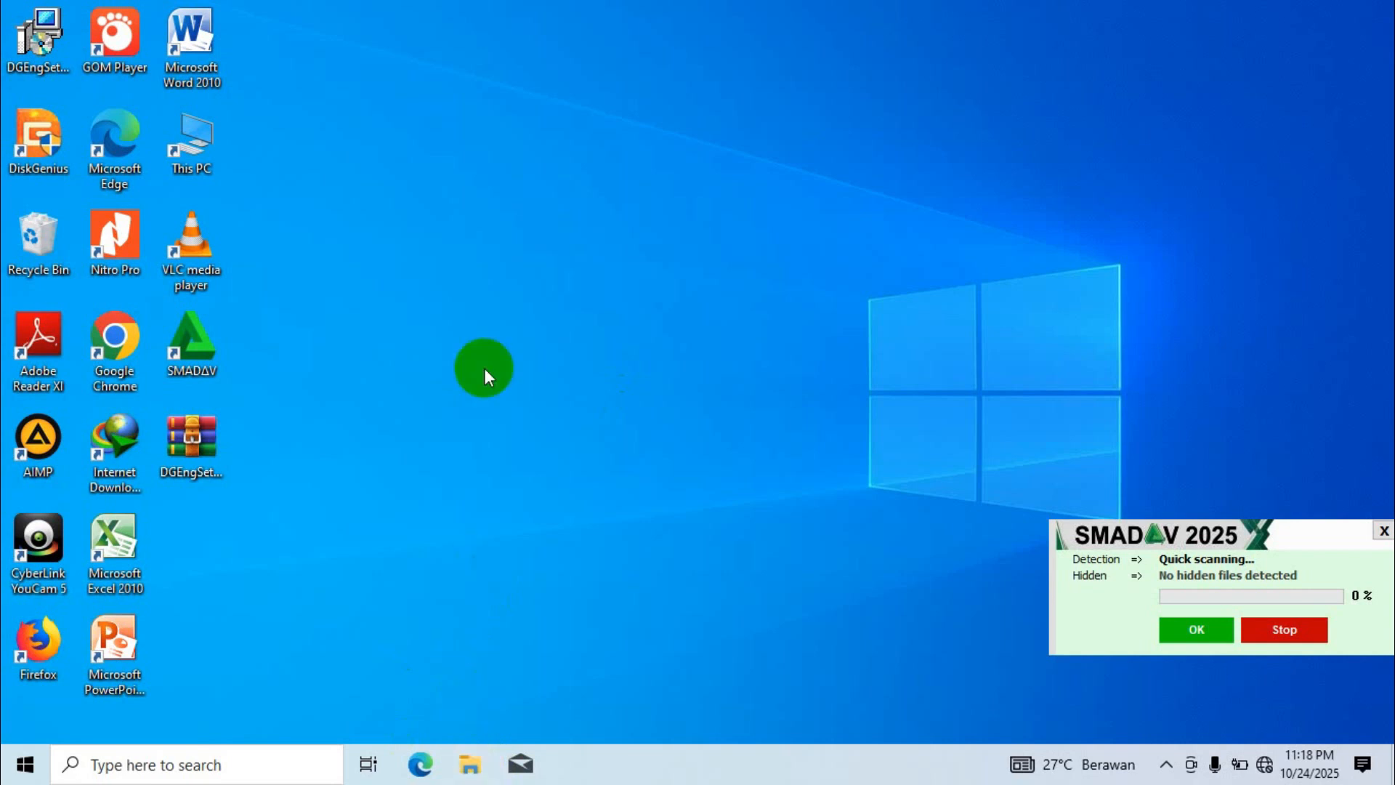
{"action": "key", "text": "super+e"}
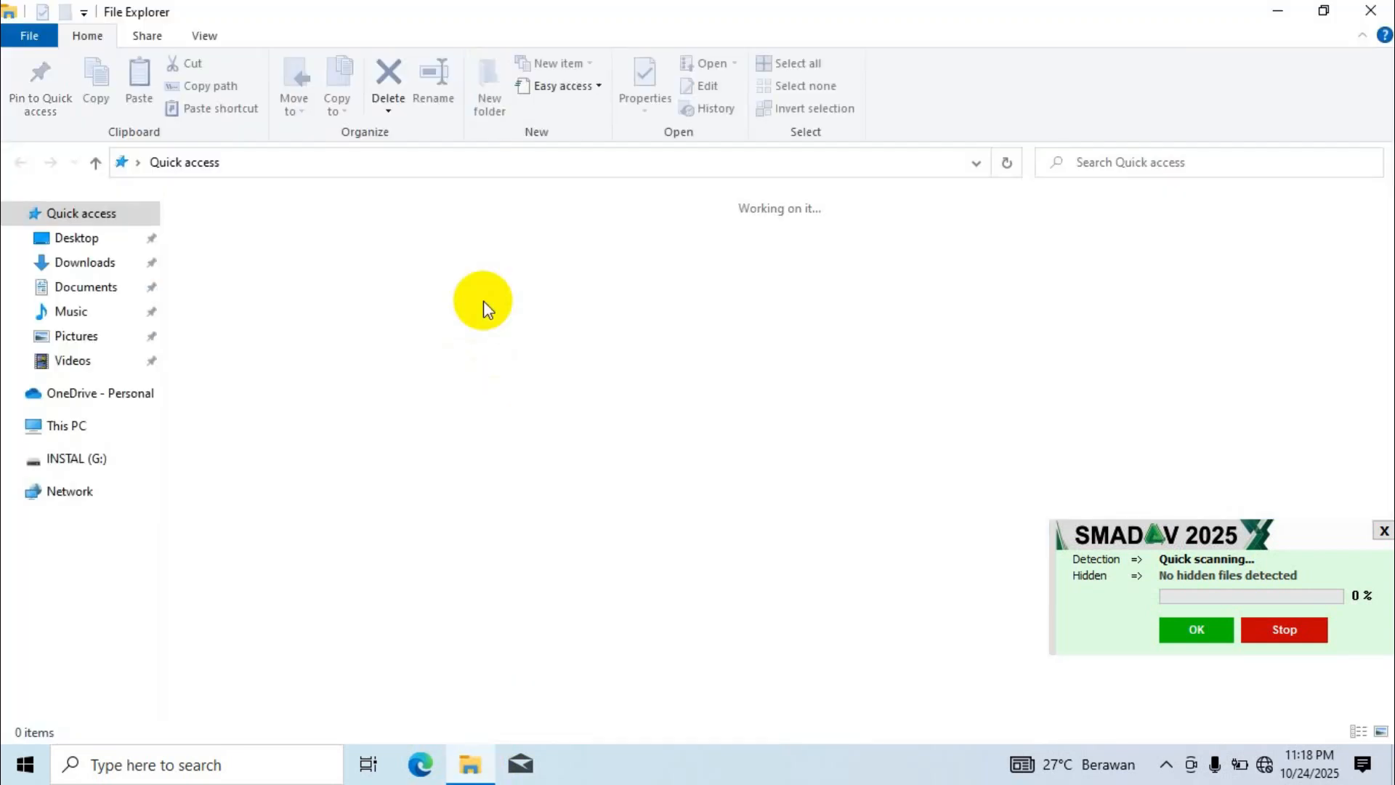
{"action": "left_click", "coordinate": [102, 425]}
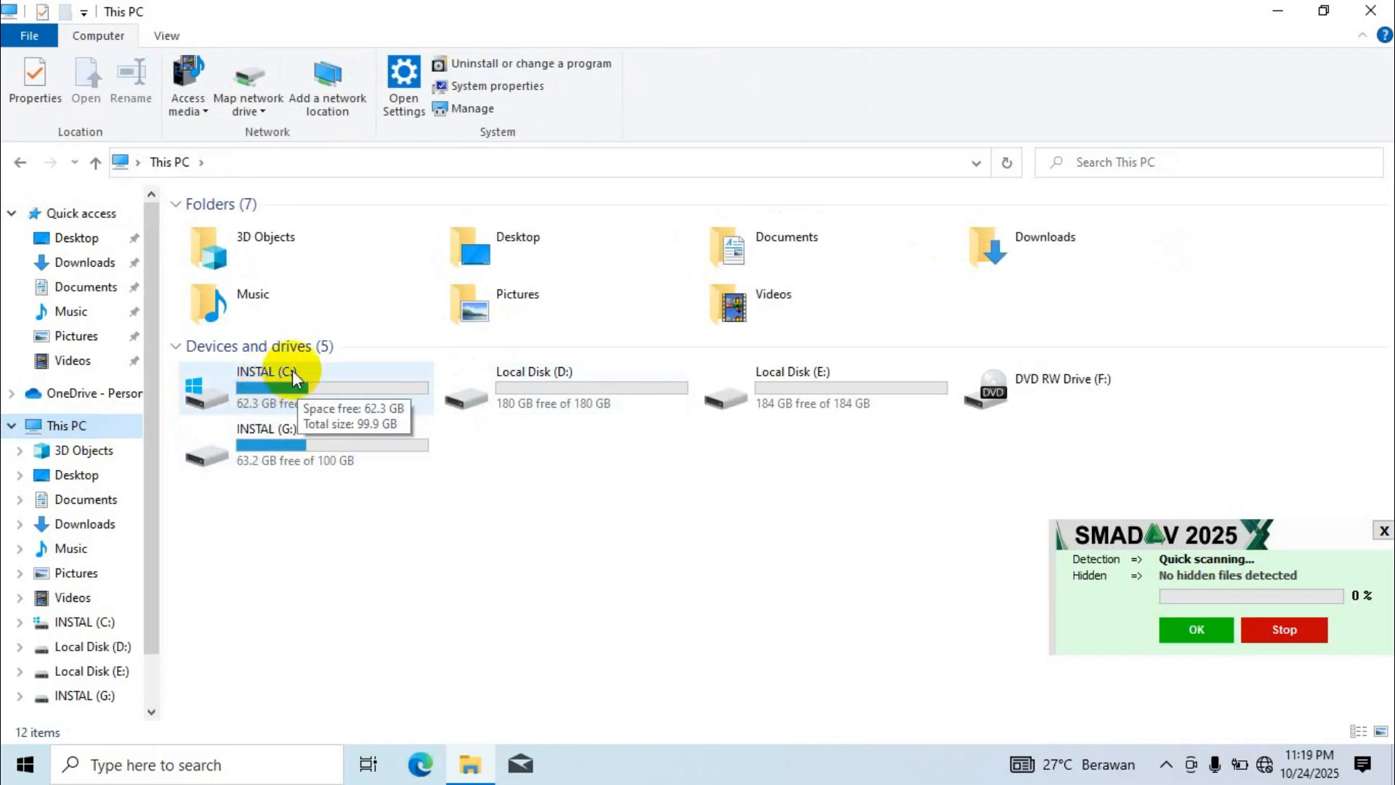
{"action": "double_click", "coordinate": [276, 377]}
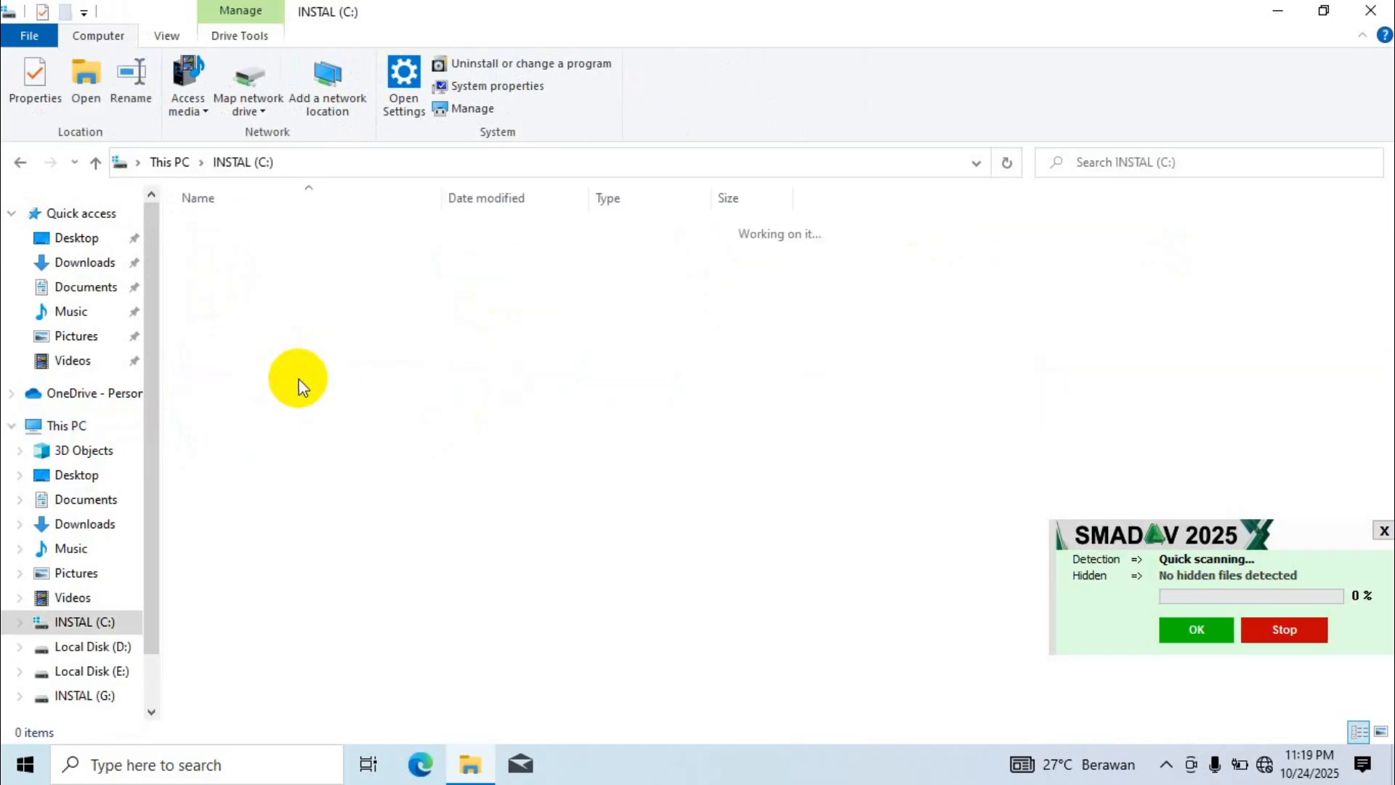
{"action": "left_click", "coordinate": [28, 166]}
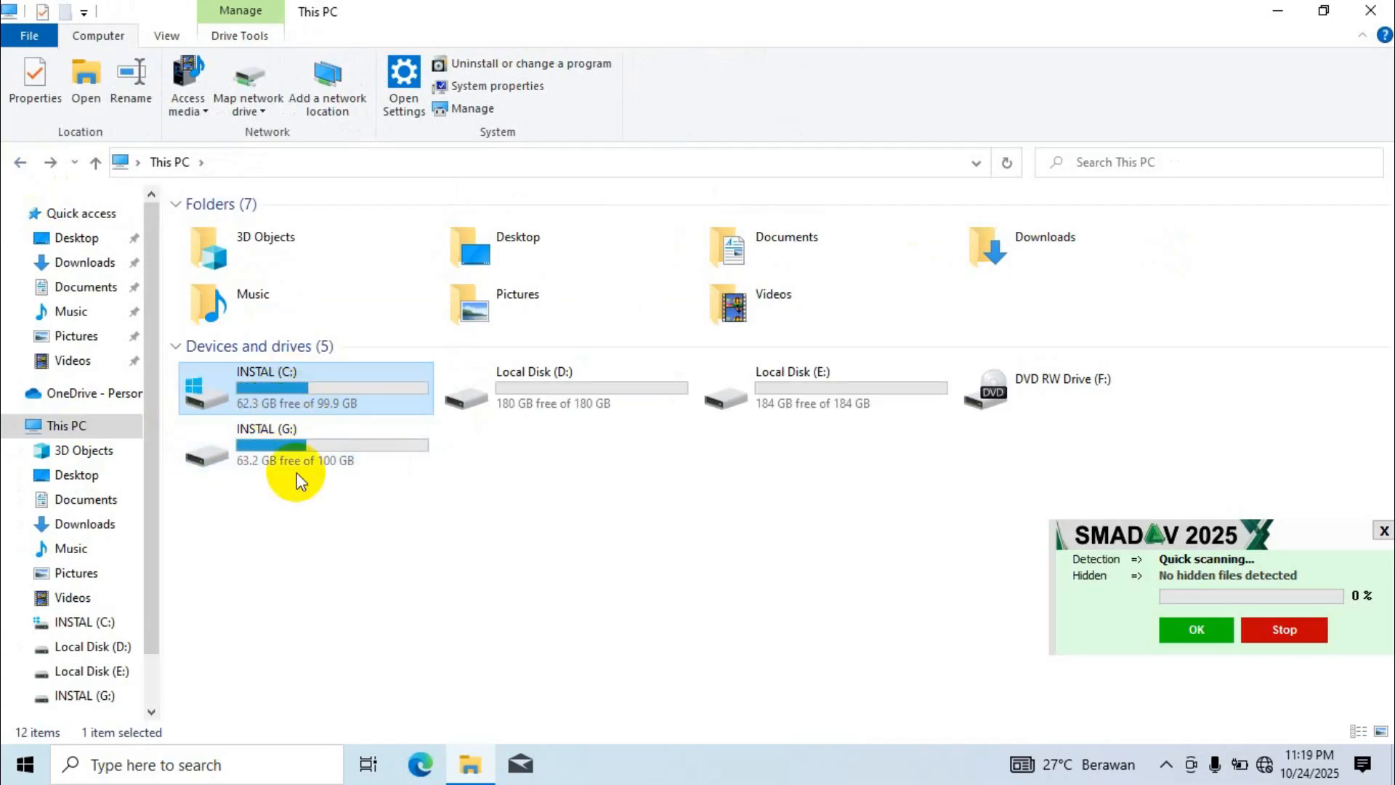
{"action": "double_click", "coordinate": [276, 436]}
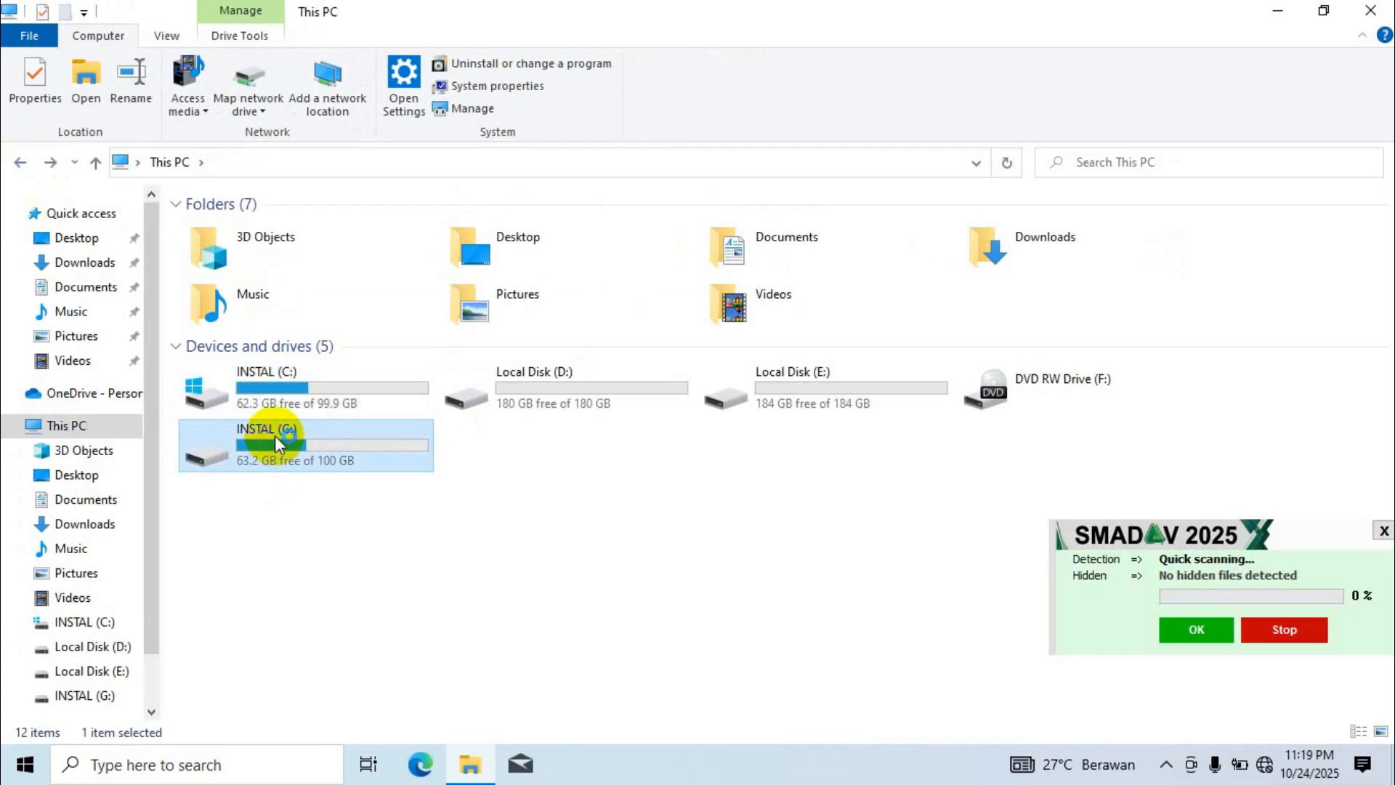
{"action": "left_click", "coordinate": [1371, 10]}
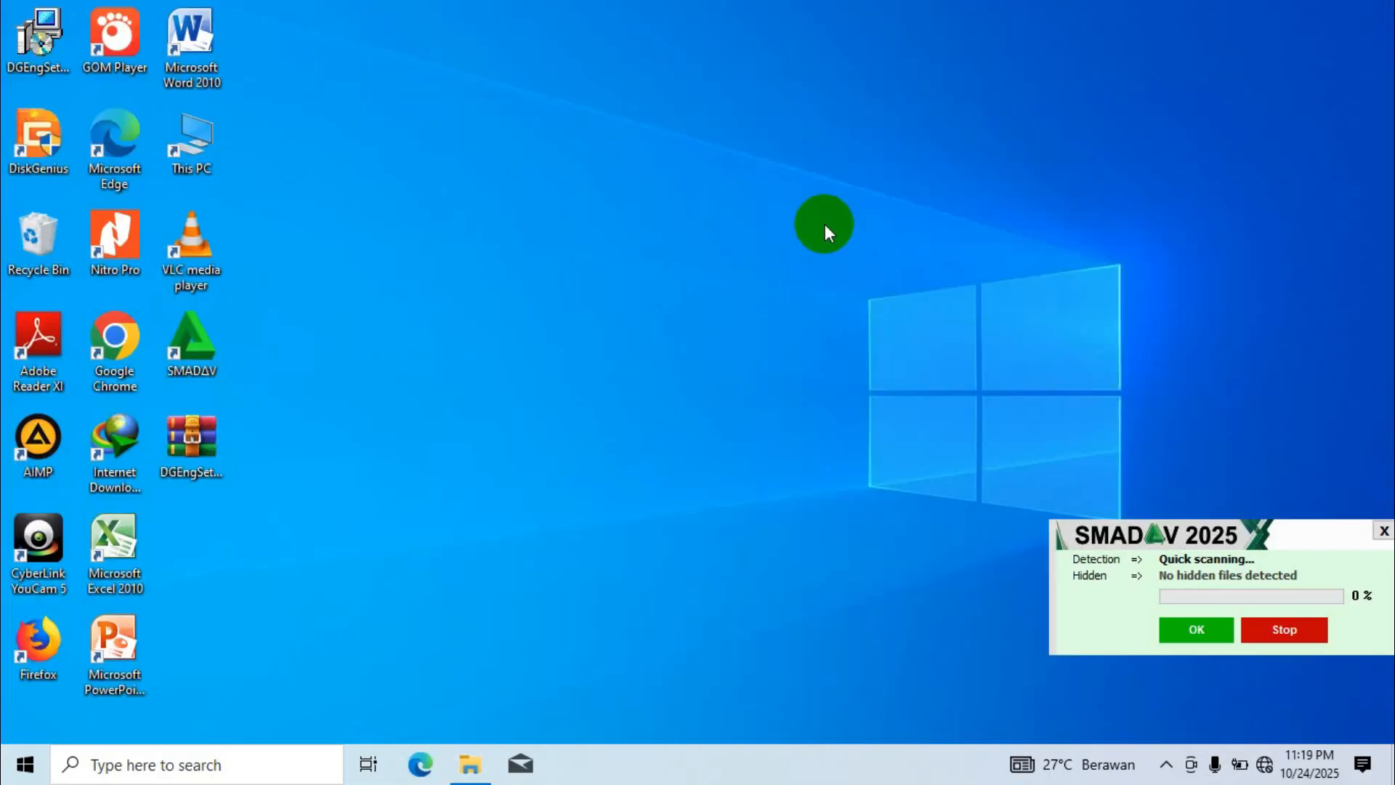
{"action": "right_click", "coordinate": [651, 164]}
{"action": "left_click", "coordinate": [697, 224]}
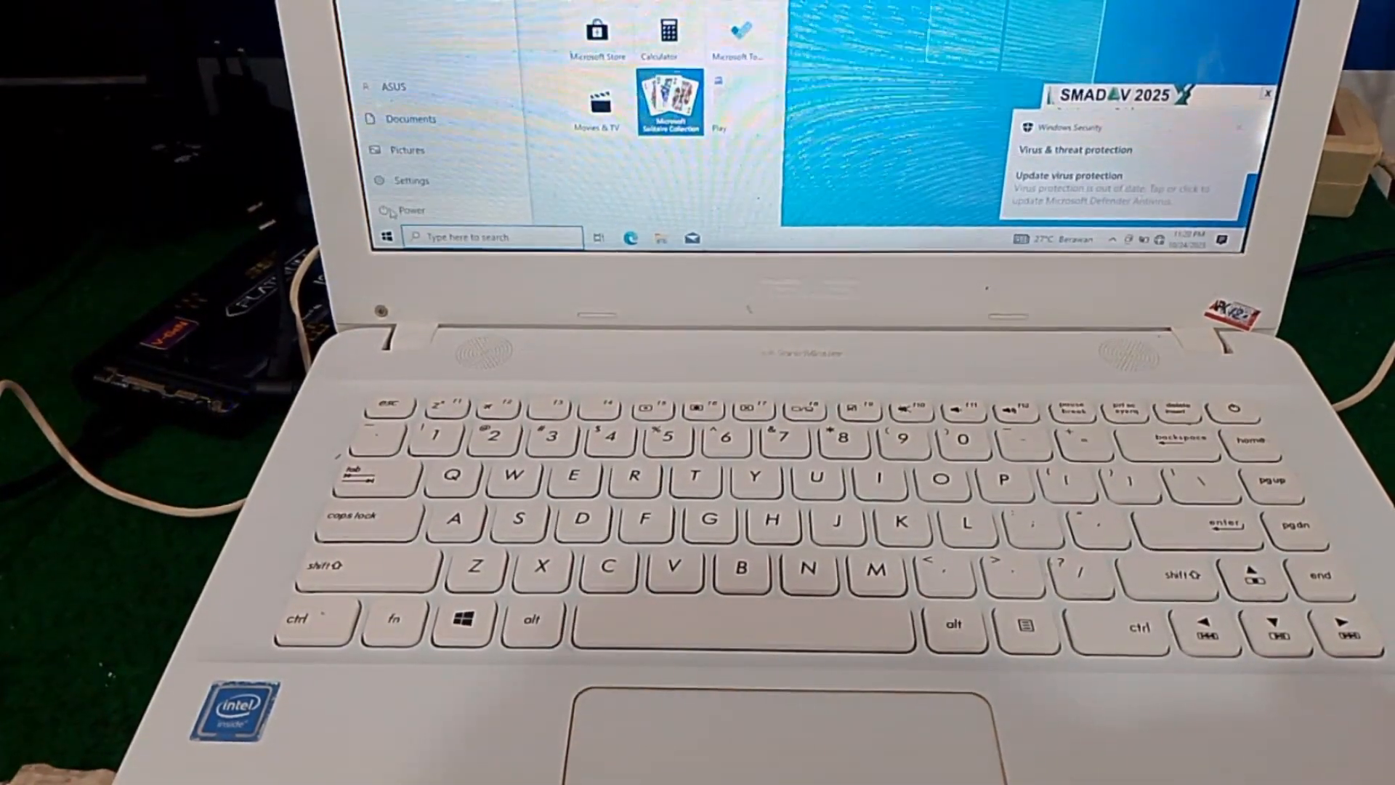
{"action": "left_click", "coordinate": [392, 211]}
{"action": "left_click", "coordinate": [416, 162]}
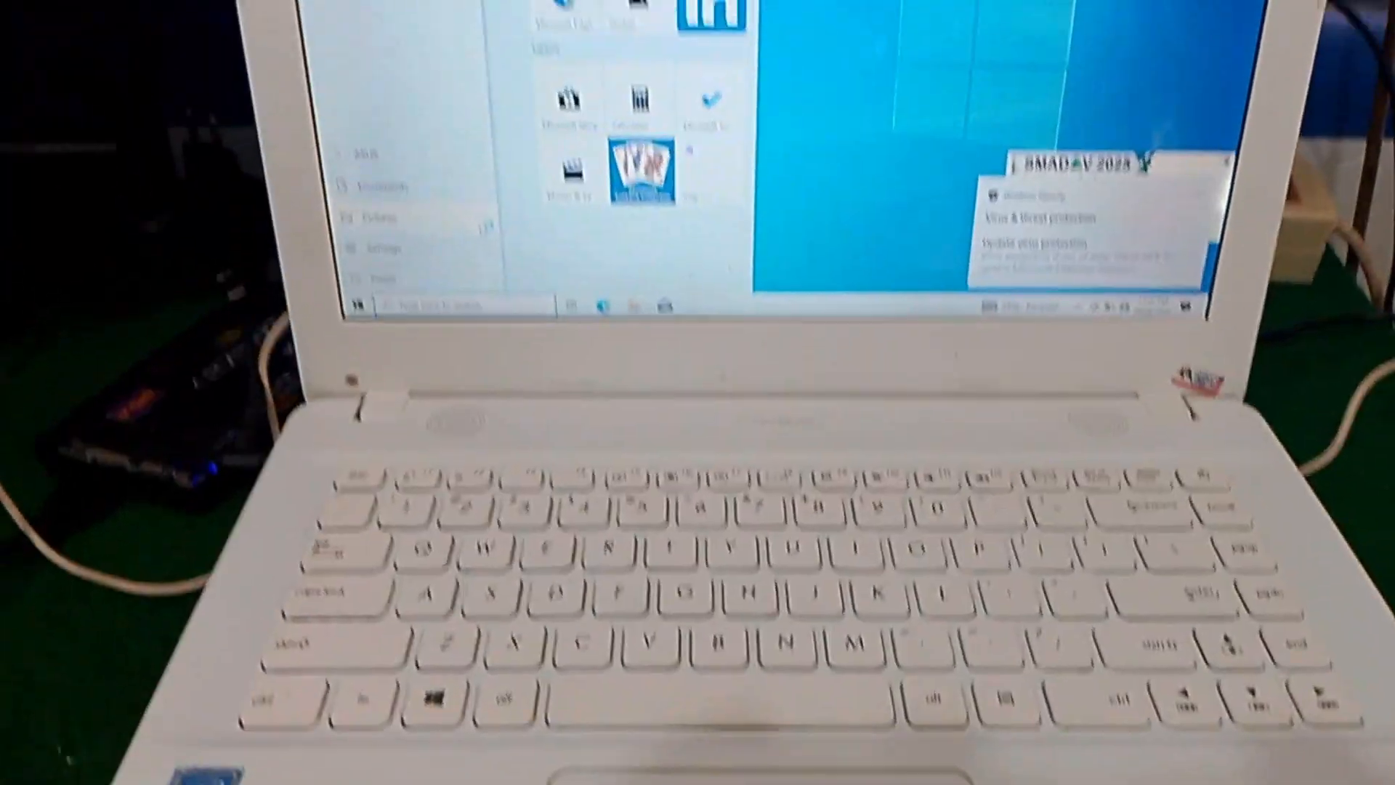